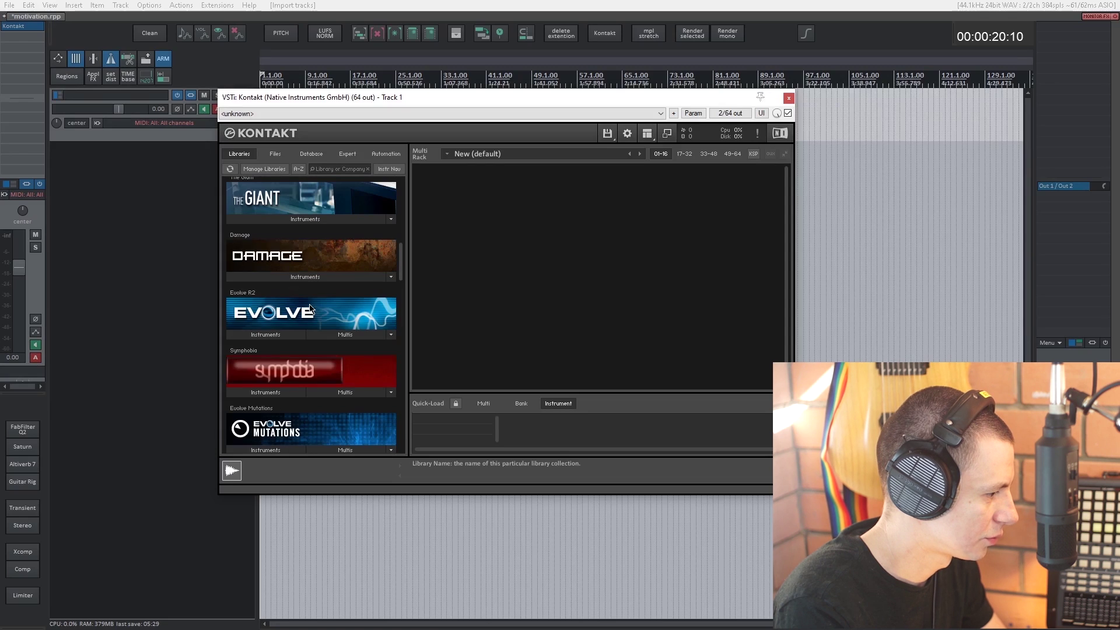
Load the Una Corda Pure instrument into Kontakt on track 1 and close the plugin window
scroll(286, 373, "down", 6)
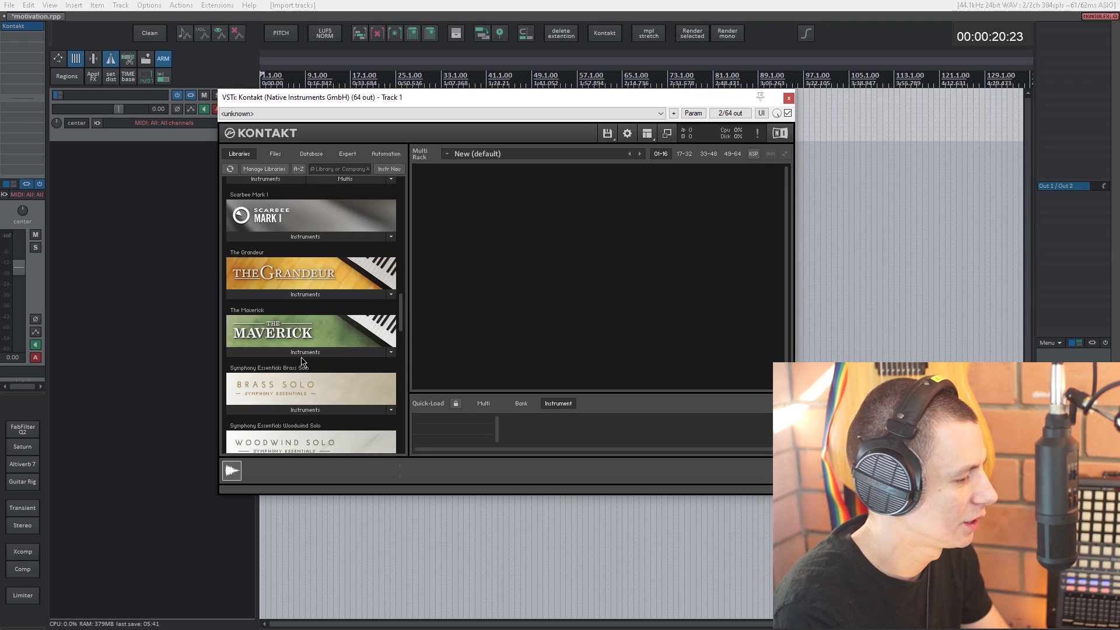
scroll(303, 372, "down", 3)
left_click(305, 307)
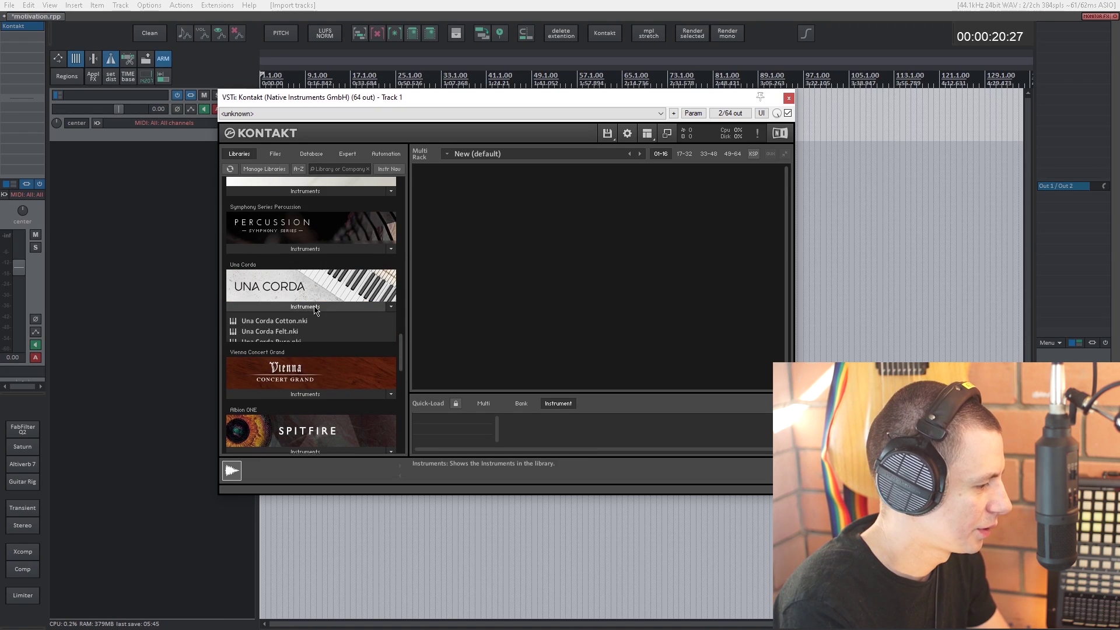
left_click_drag(272, 341, 531, 260)
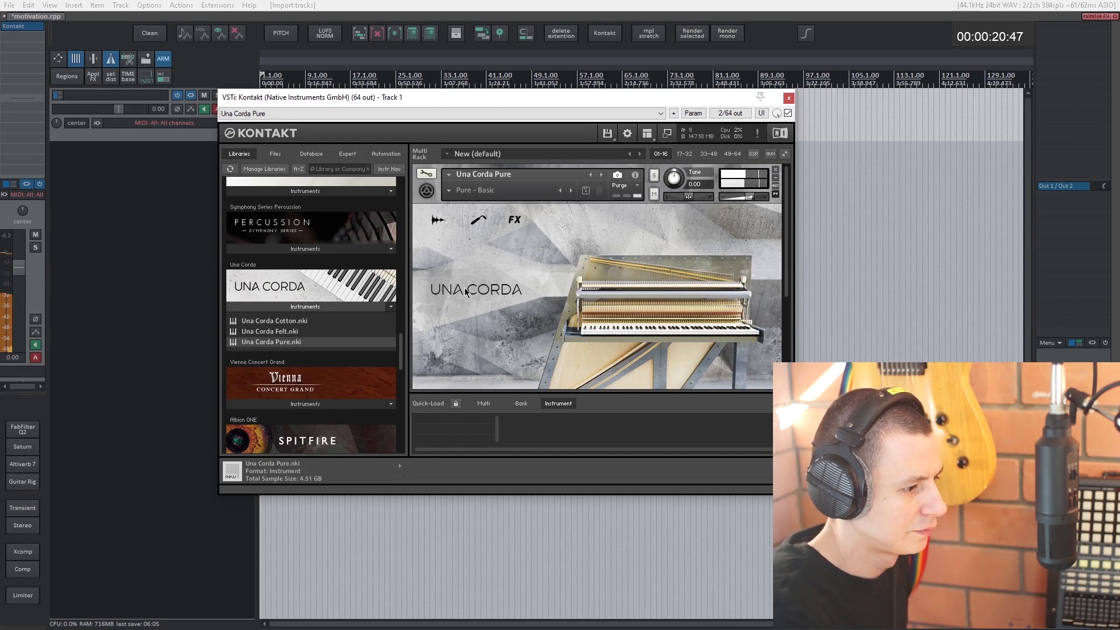
left_click(788, 97)
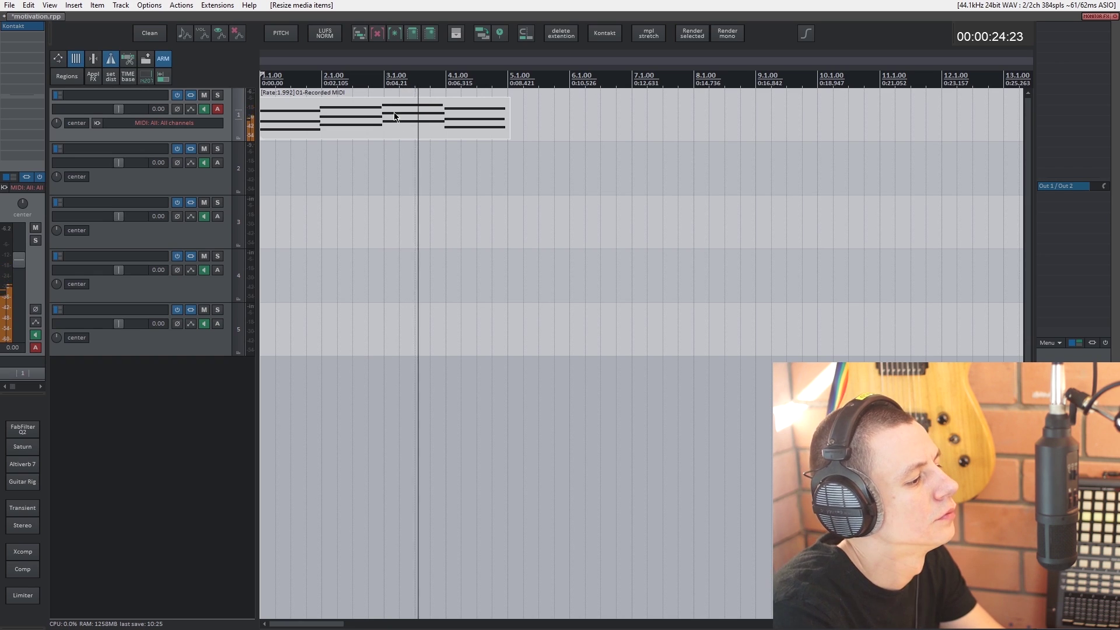
Delete the first MIDI take on track 1 and open its replacement, trimmed to end at bar 7, for note editing
key("Delete")
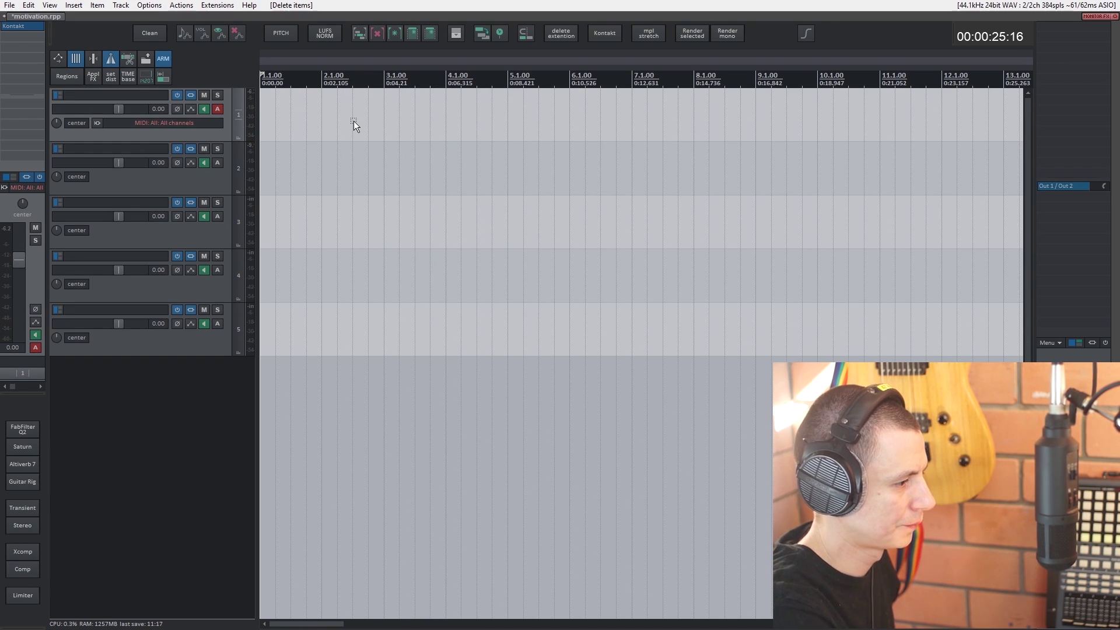
key("ctrl+z")
left_click_drag(632, 109, 630, 114)
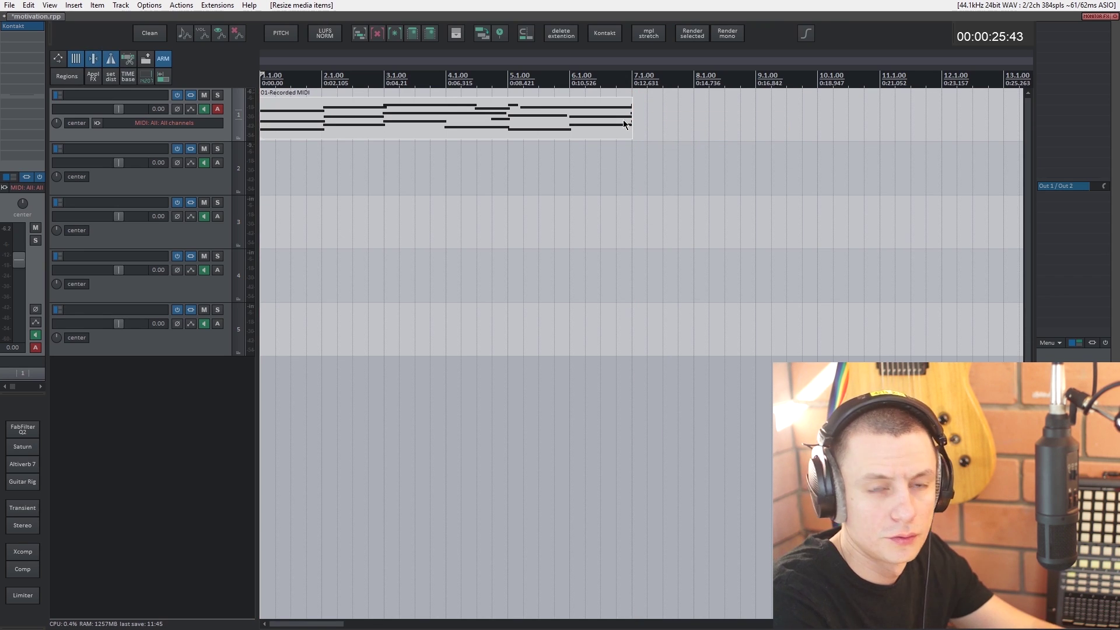
left_click(623, 121)
double_click(436, 124)
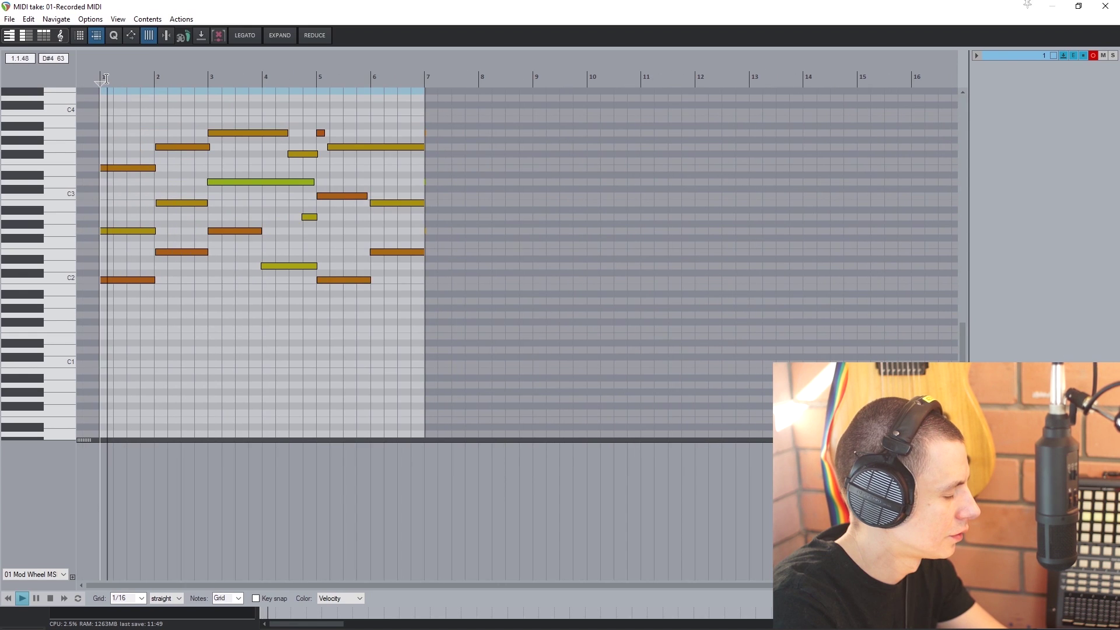
scroll(108, 185, "up", 2)
left_click_drag(163, 148, 175, 302)
key("space")
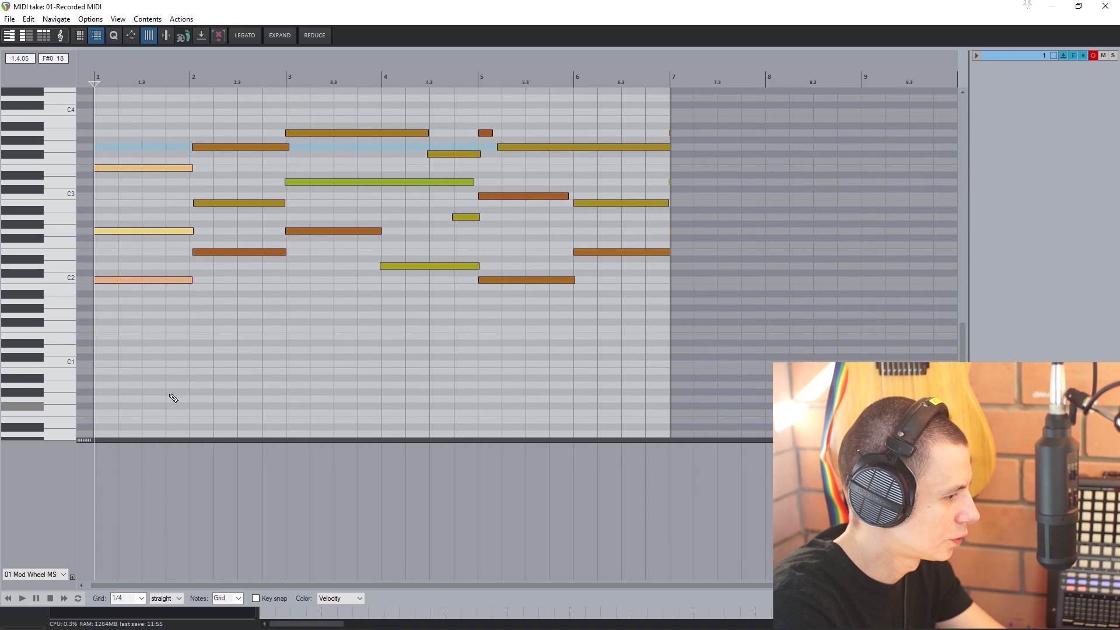
key("ctrl+q")
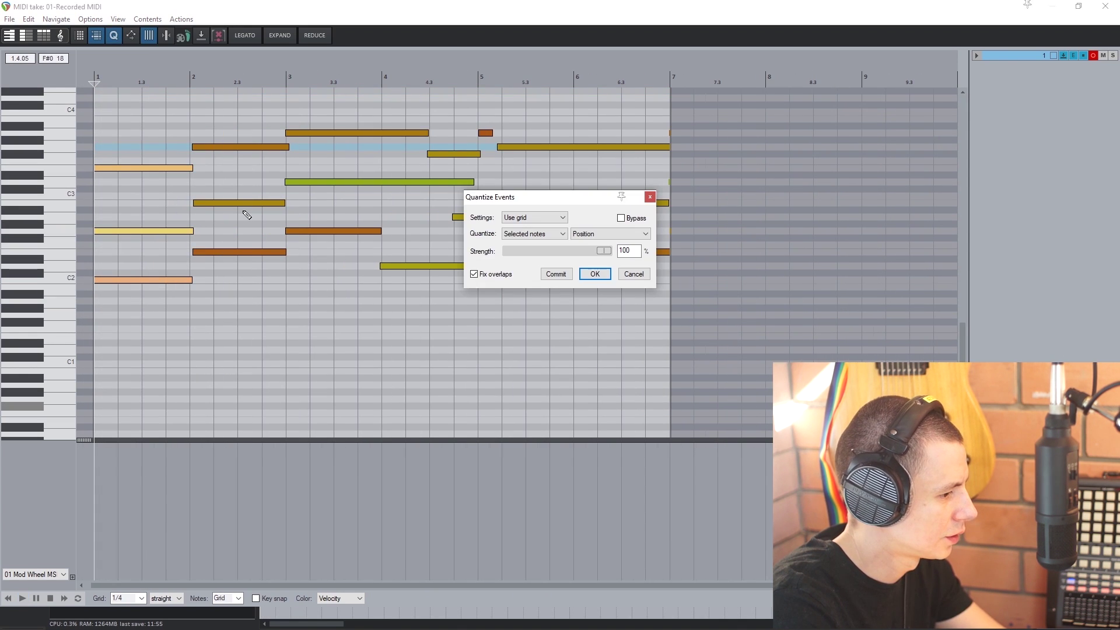
left_click(634, 274)
key("space")
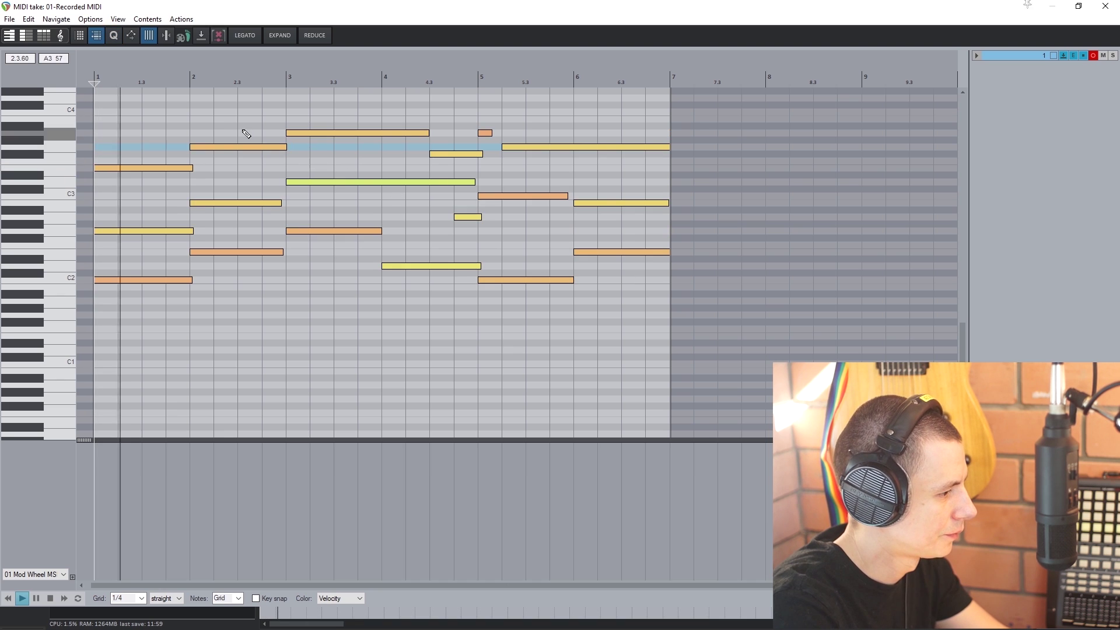
Quantize the positions of all notes to the 1/4 grid at 100% strength with overlaps fixed
key("ctrl+a")
key("ctrl+q")
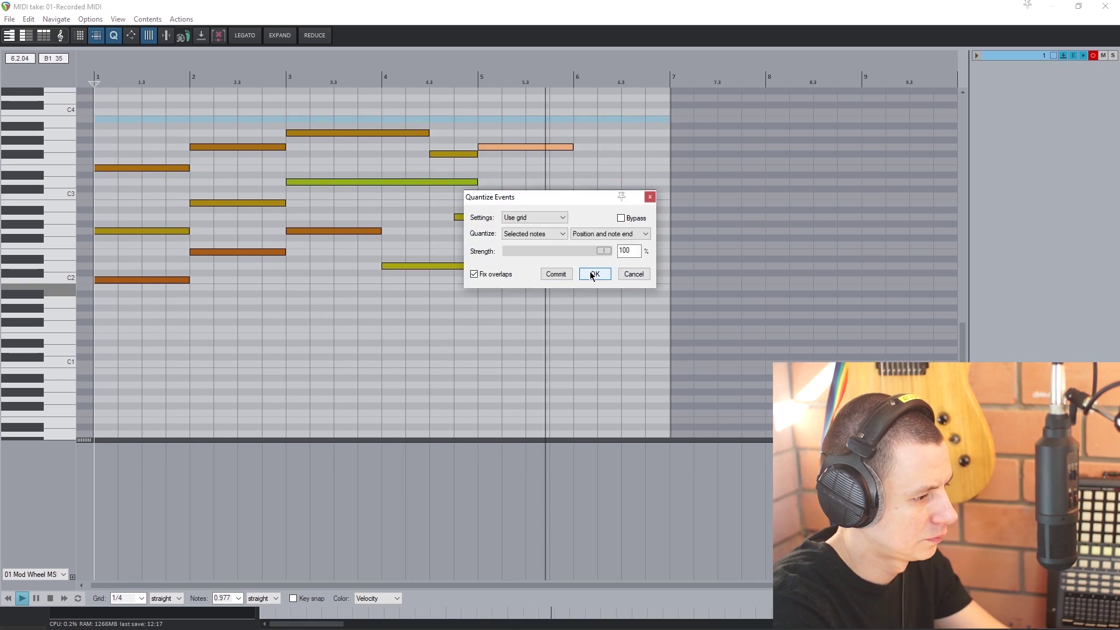
key("Return")
scroll(522, 242, "down", 3)
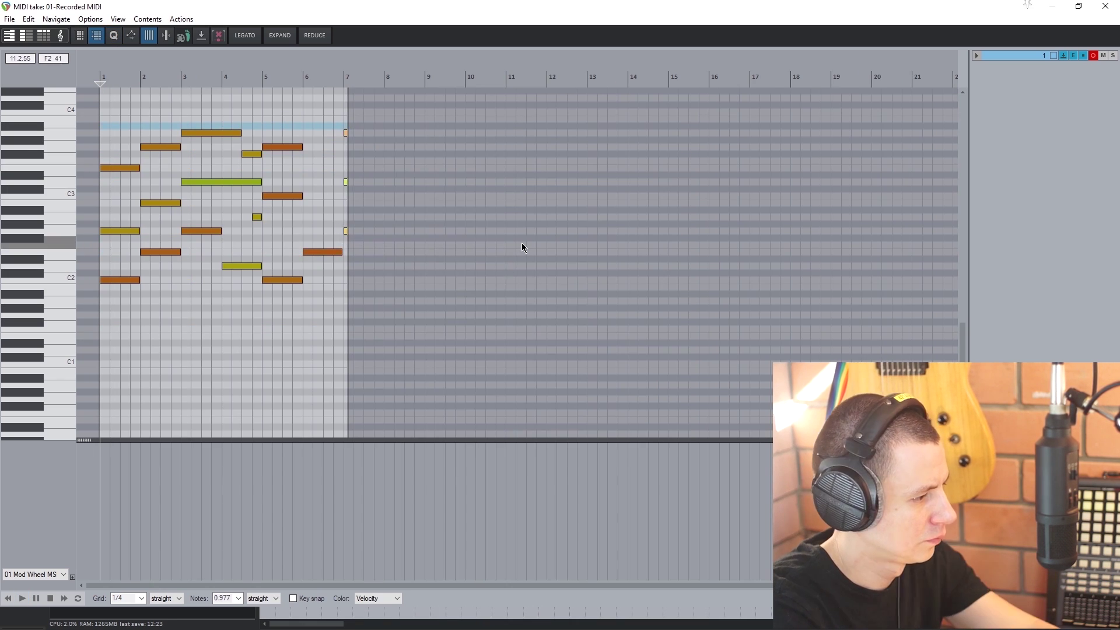
Complete the bar 6 chord by adding B2 and G3 above its bass note
scroll(295, 212, "up", 4)
left_click(337, 147)
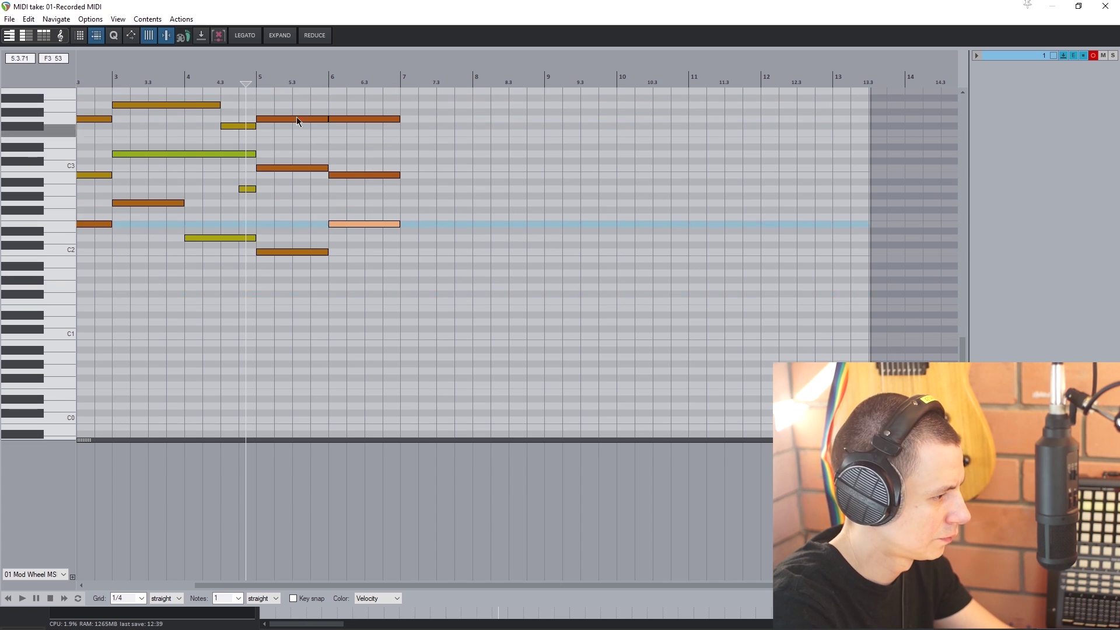
scroll(401, 246, "down", 5)
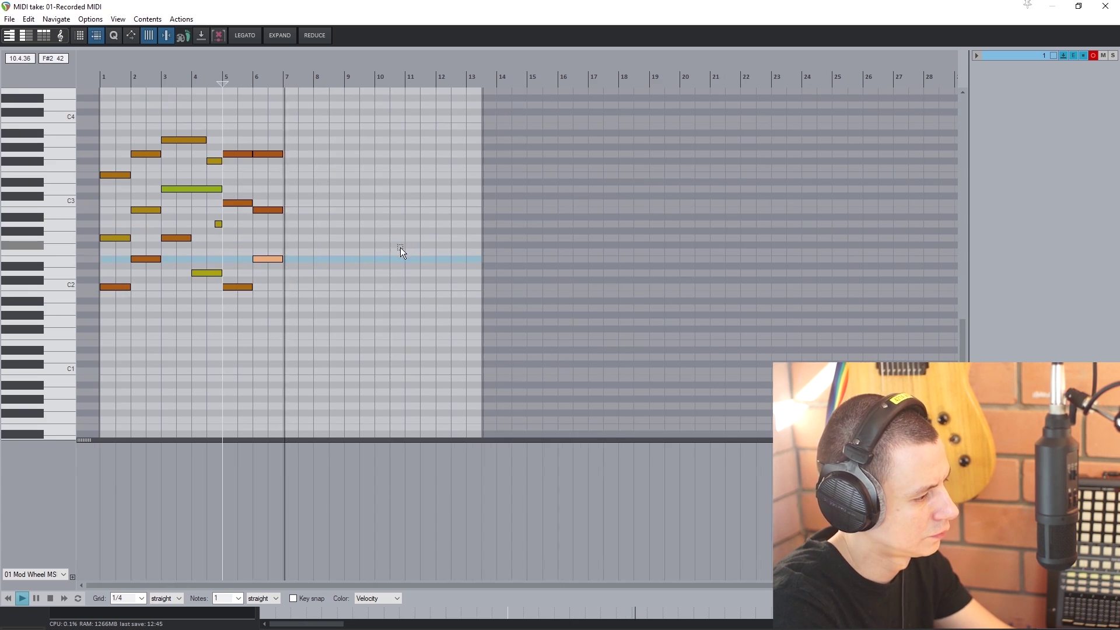
Add a D chord across bars 7 and 8 using D2, A2, D3 and F#3, ending at bar 9
left_click(252, 82)
left_click(286, 273)
left_click(285, 161)
left_click_drag(305, 224, 344, 225)
left_click_drag(314, 273, 344, 273)
left_click_drag(344, 224, 329, 224)
left_click(330, 189)
Select all notes of the first eight bars and show Velocity in the controller lane
left_click_drag(357, 119, 116, 293)
left_click(35, 574)
left_click(56, 485)
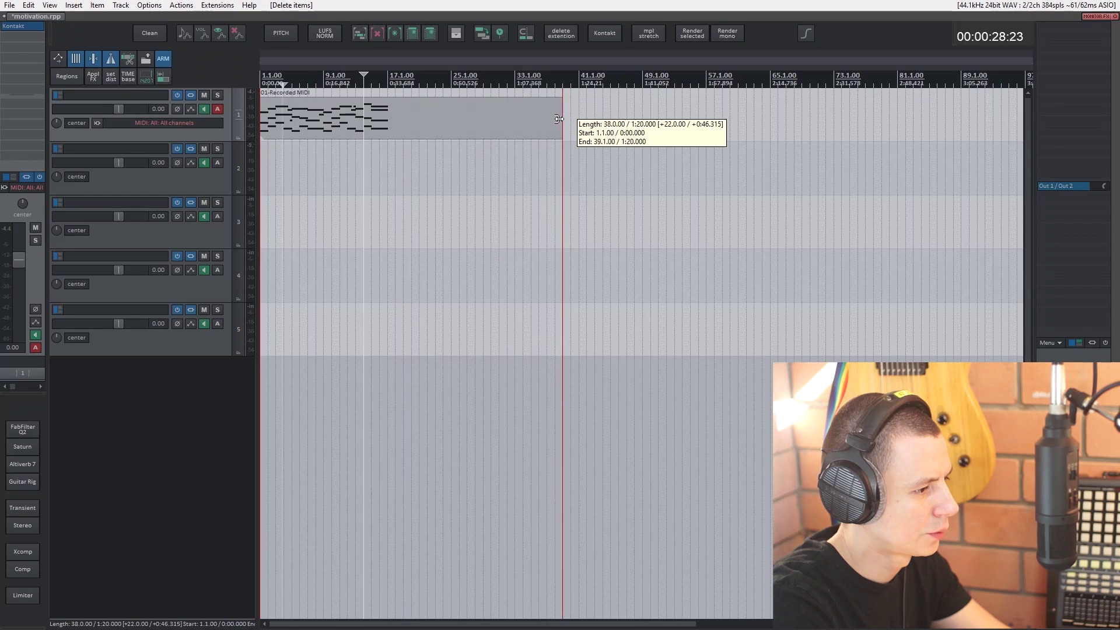
Lengthen the MIDI item on track 1 to 32 bars, ending at 33.1.00, and reopen it for note editing
left_click_drag(559, 119, 515, 119)
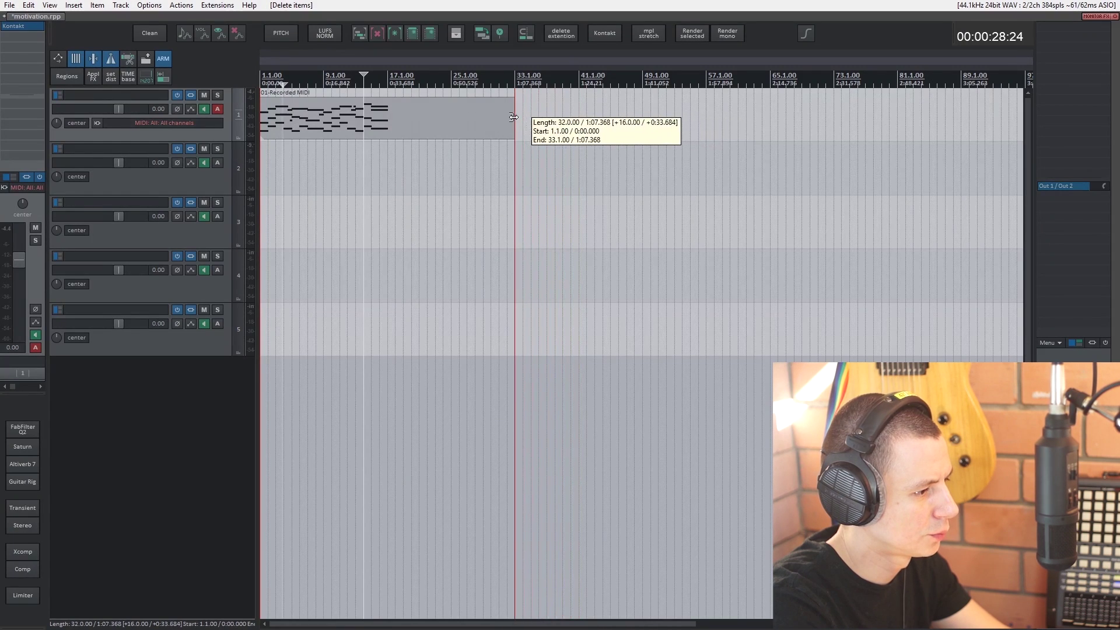
double_click(483, 112)
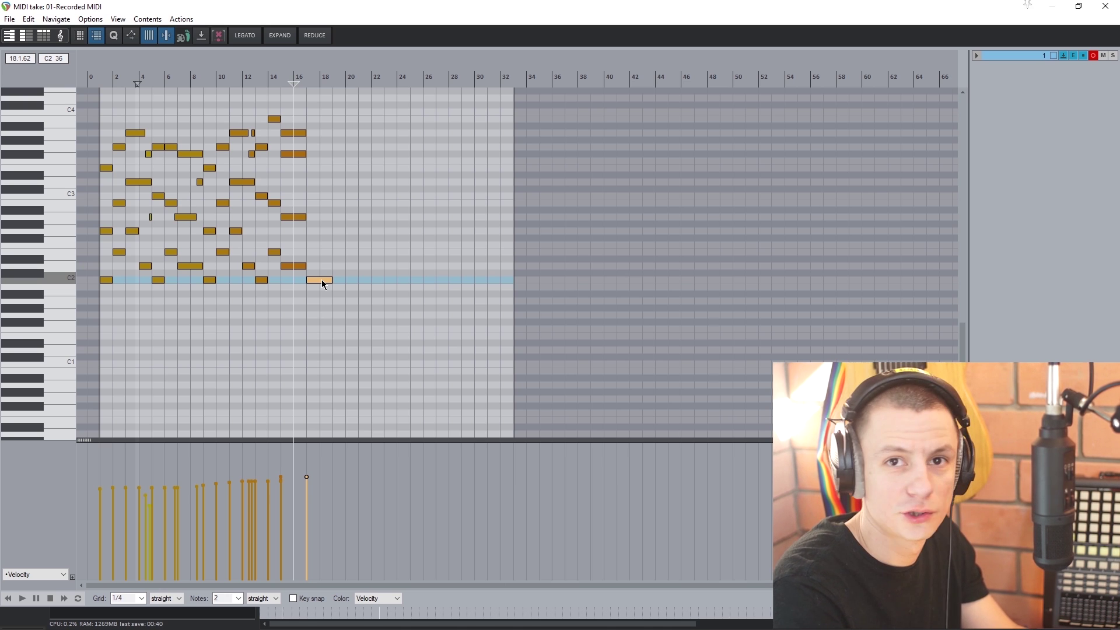
Start the new section at bar 17 with a one-bar C chord on C2, E3 and C4
scroll(321, 278, "up", 6)
key("space")
mouse_move(358, 280)
left_mouse_down()
mouse_move(354, 231)
mouse_move(353, 280)
left_mouse_up()
double_click(353, 196)
double_click(353, 112)
double_click(354, 169)
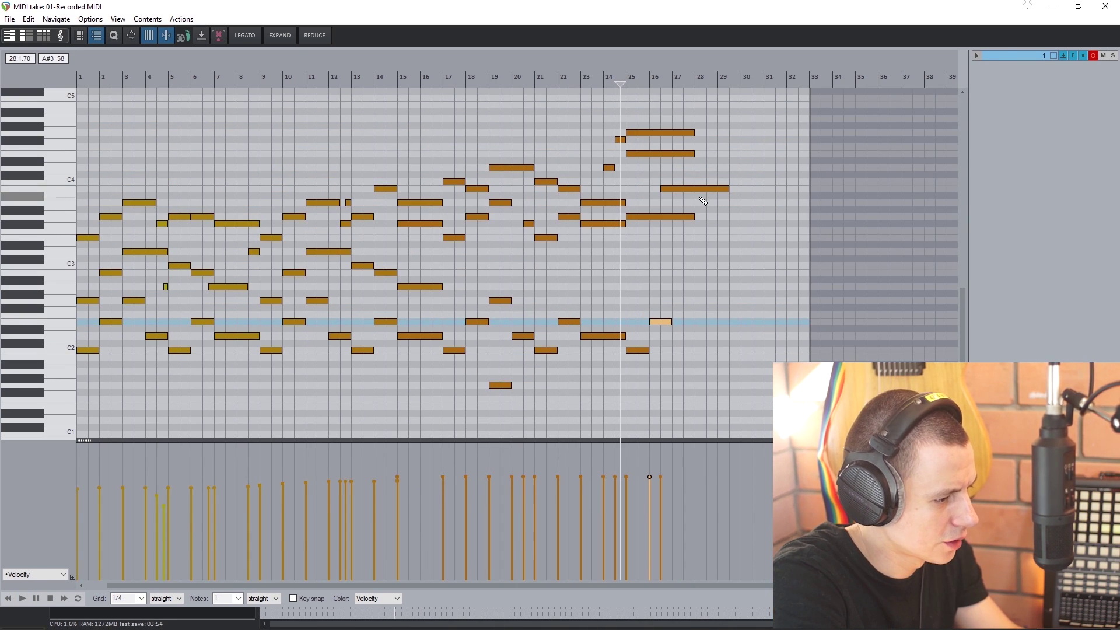
Move the long B3 note to start at bar 27 and add a long D2 bass note at the same bar
left_click_drag(690, 189, 702, 189)
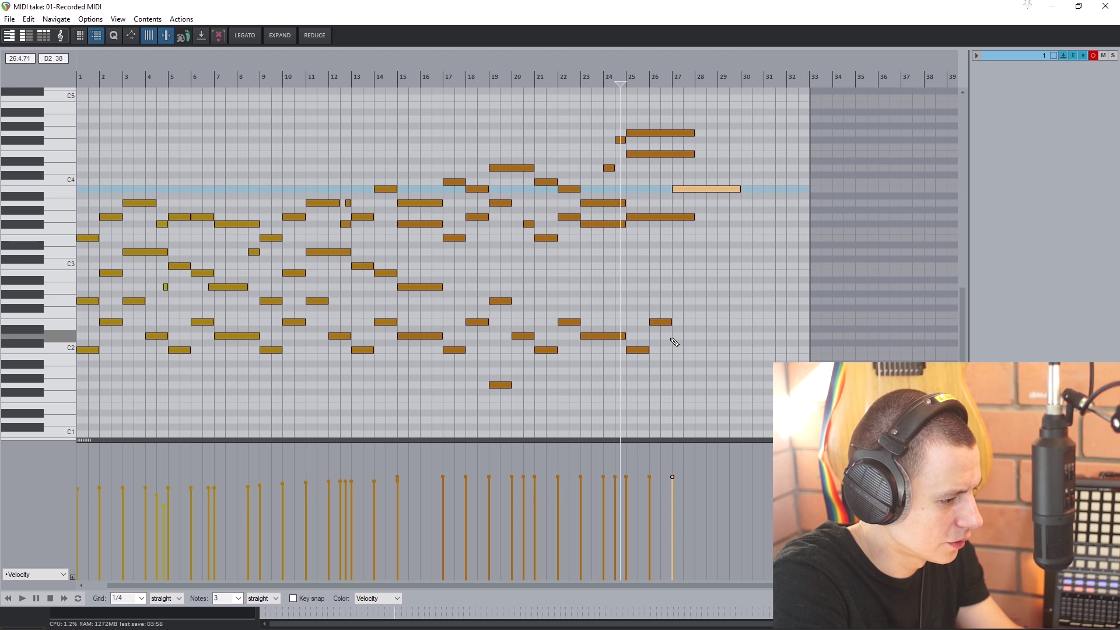
left_click(667, 336)
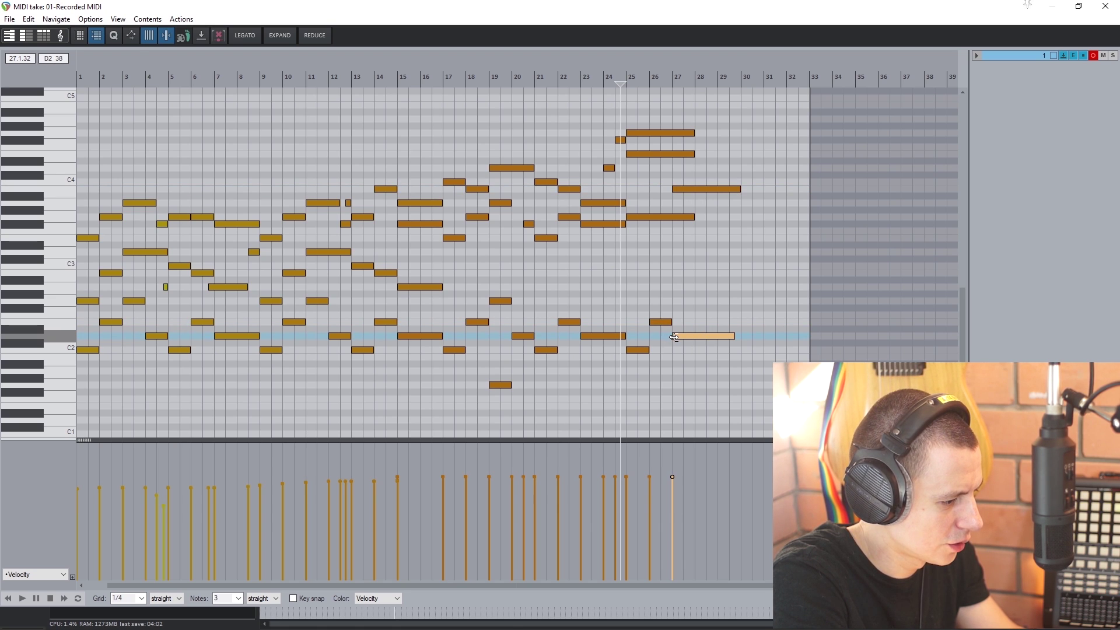
Extend the G3, E4 and G4 notes that start at bar 25 so they end at bar 30
left_click_drag(692, 214, 712, 217)
left_click_drag(670, 116, 740, 154)
left_click_drag(716, 216, 736, 218)
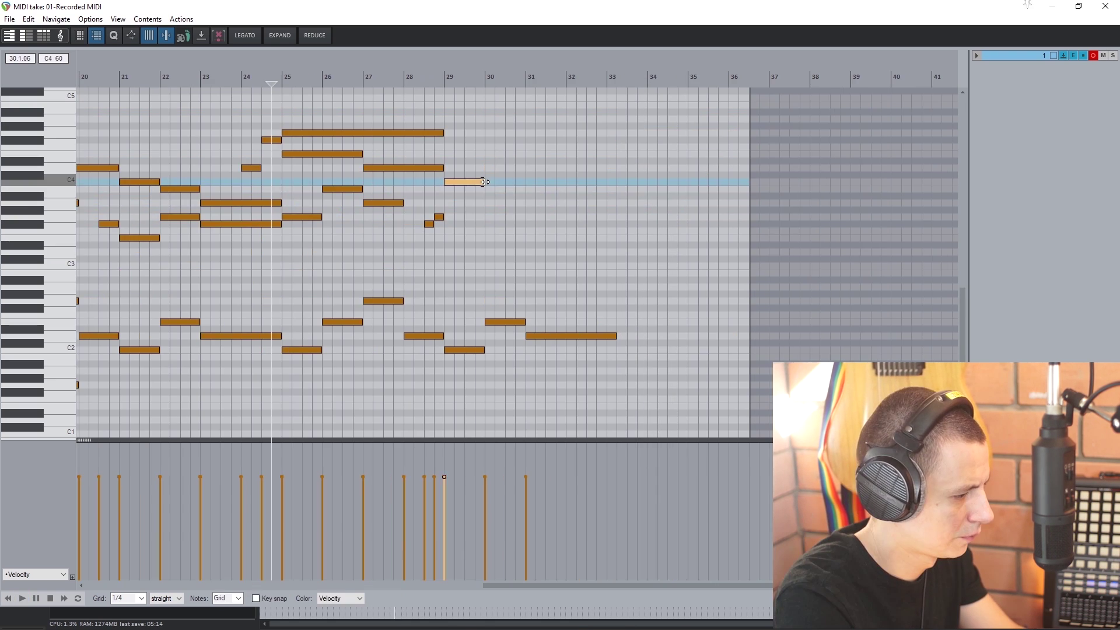
left_click_drag(526, 202, 619, 202)
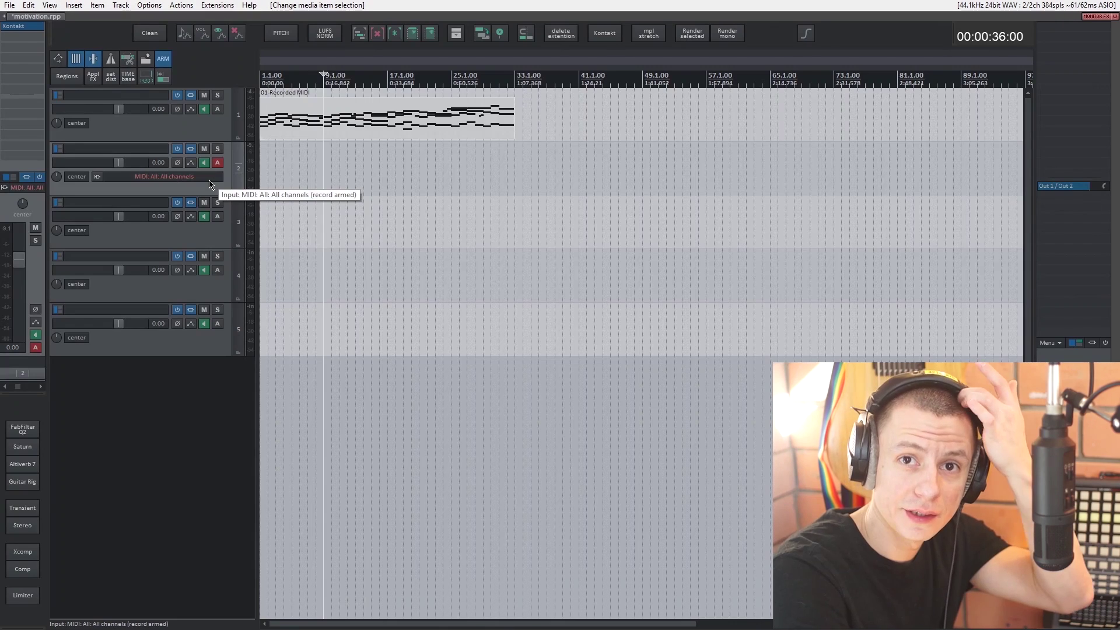
Load The Grandeur piano in track 2's Kontakt in place of Una Corda Pure
left_click(18, 26)
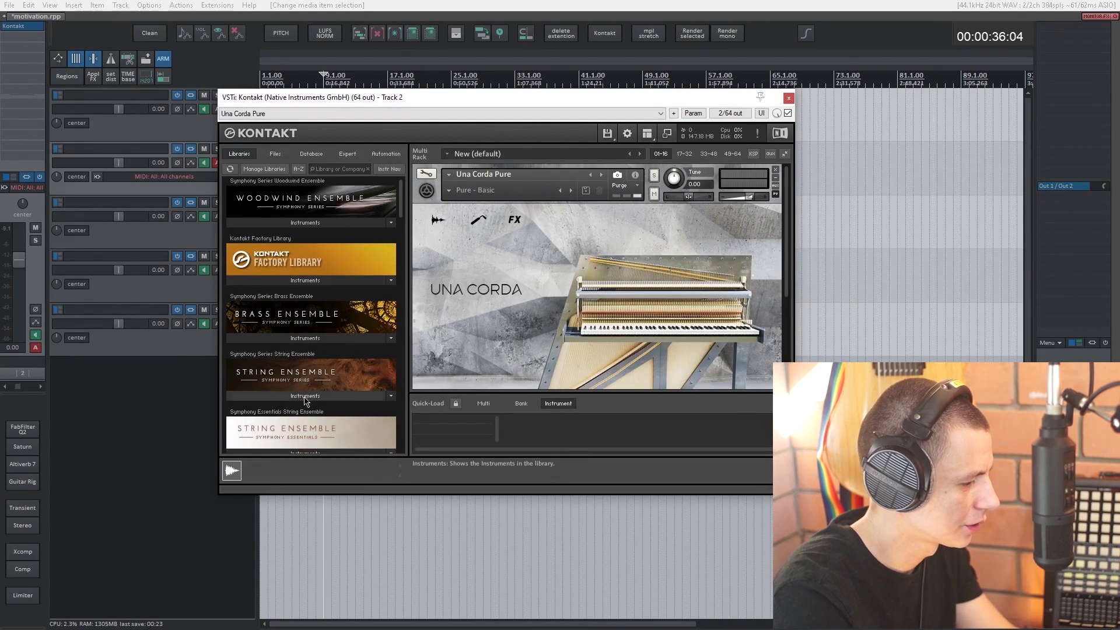
scroll(303, 402, "down", 5)
scroll(306, 400, "down", 5)
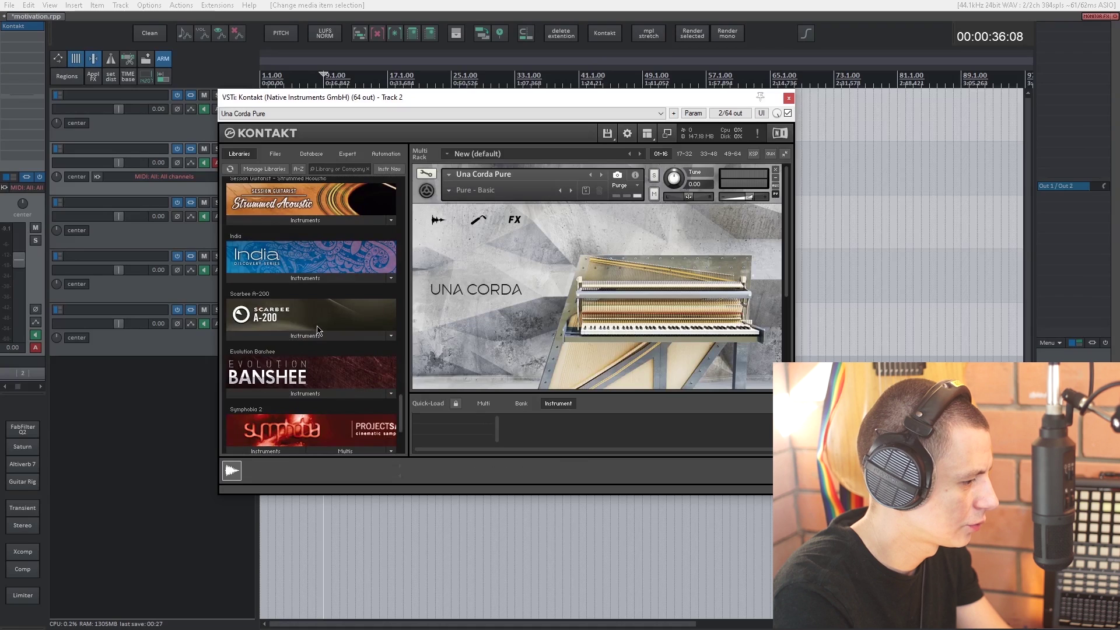
scroll(318, 330, "up", 5)
scroll(306, 235, "up", 5)
left_click(304, 219)
left_click_drag(301, 235, 424, 248)
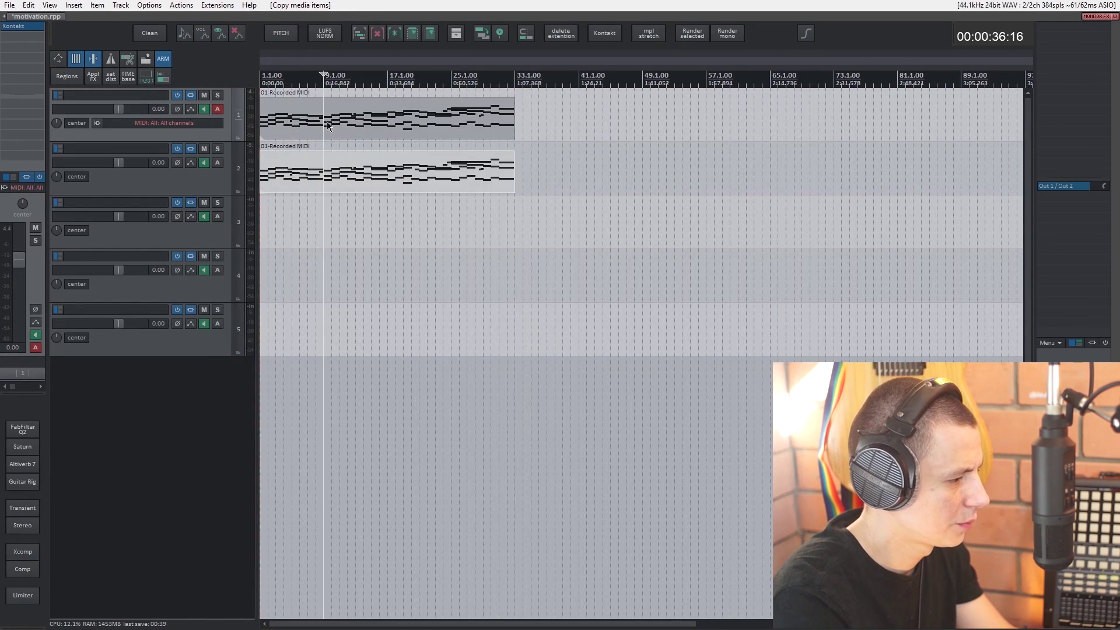
Play the piano part from the start and select track 2 to compare the two piano sounds
key("Home")
key("space")
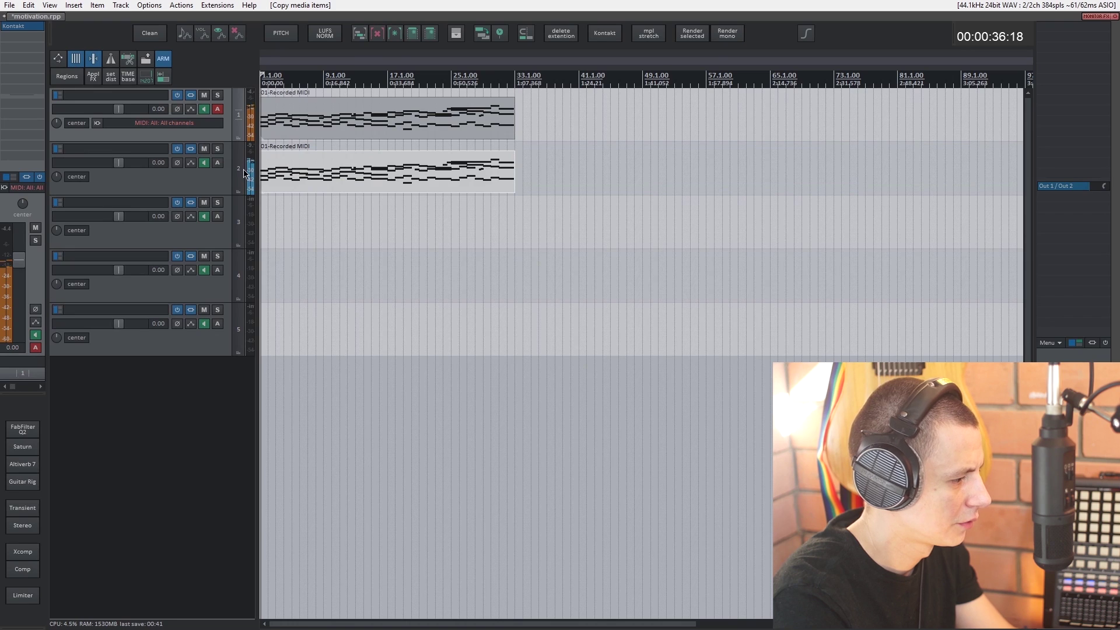
left_click(244, 173)
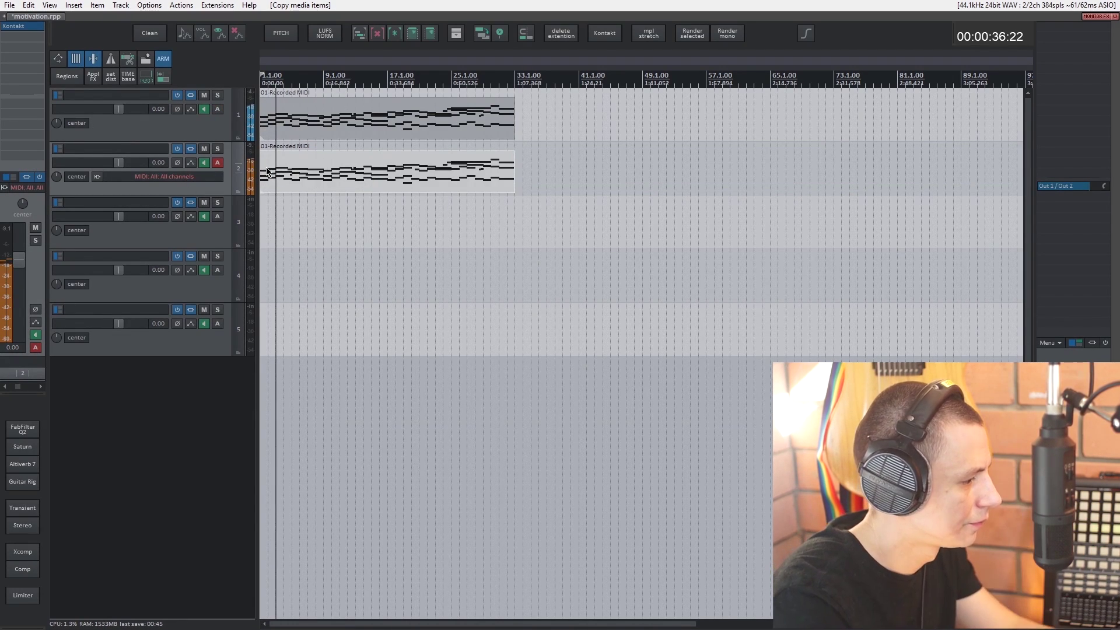
Move the piano MIDI item onto track 3 and delete its duplicate
key("ctrl+t")
left_click_drag(297, 175, 300, 226)
key("Delete")
left_click_drag(310, 123, 284, 222)
left_click(191, 233)
Name the two piano instrument tracks UNA and GRAND
double_click(97, 95)
type("UNA")
double_click(122, 148)
type("GRAND")
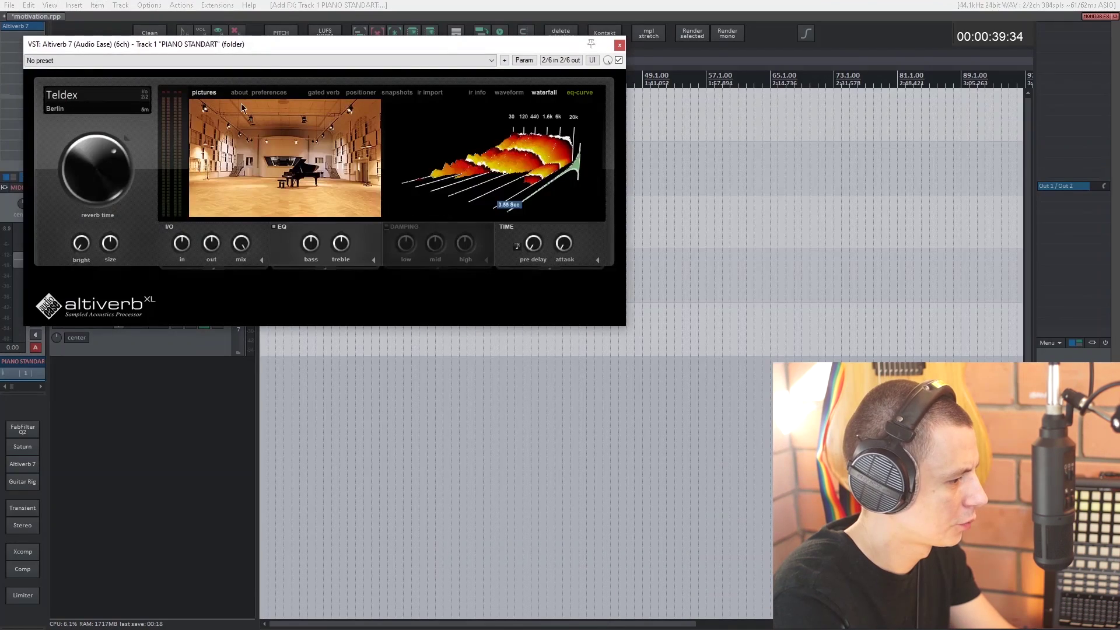
Set Altiverb's dry/wet mix on the PIANO STANDART track to about 77% wet and play the result
left_click_drag(247, 245, 251, 380)
left_click_drag(245, 246, 270, 207)
key("space")
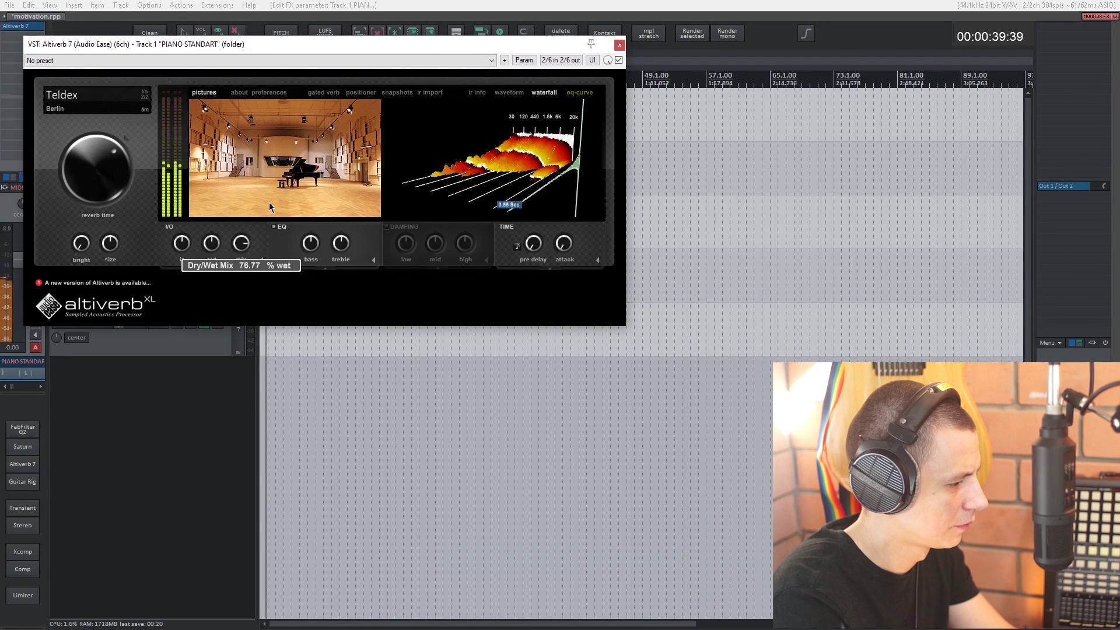
Try the Capitole theatre impulse response from the opera & theatre category in Altiverb
left_click(270, 204)
left_click(438, 183)
left_click(441, 91)
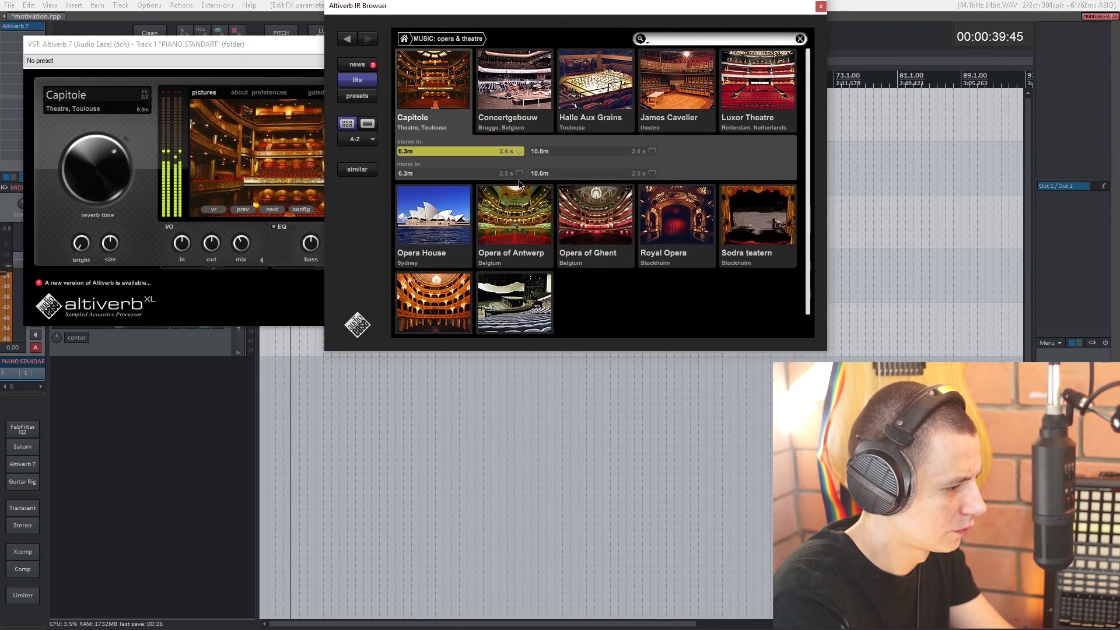
left_click(513, 172)
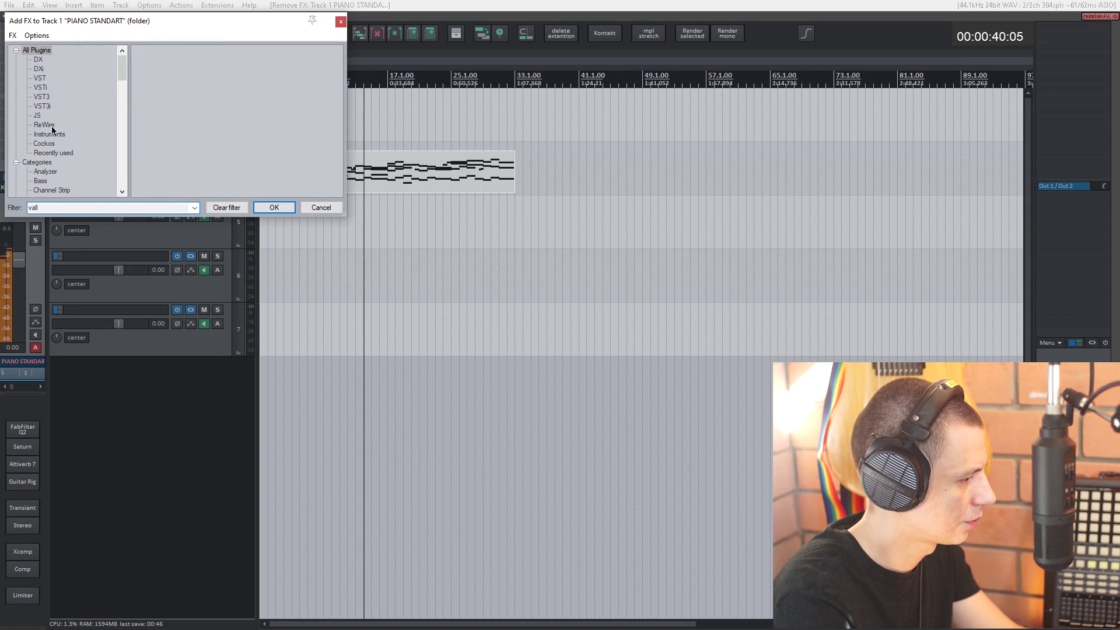
Add ValhallaRoom to the PIANO STANDART track, lowering its mix and lengthening its decay
double_click(175, 90)
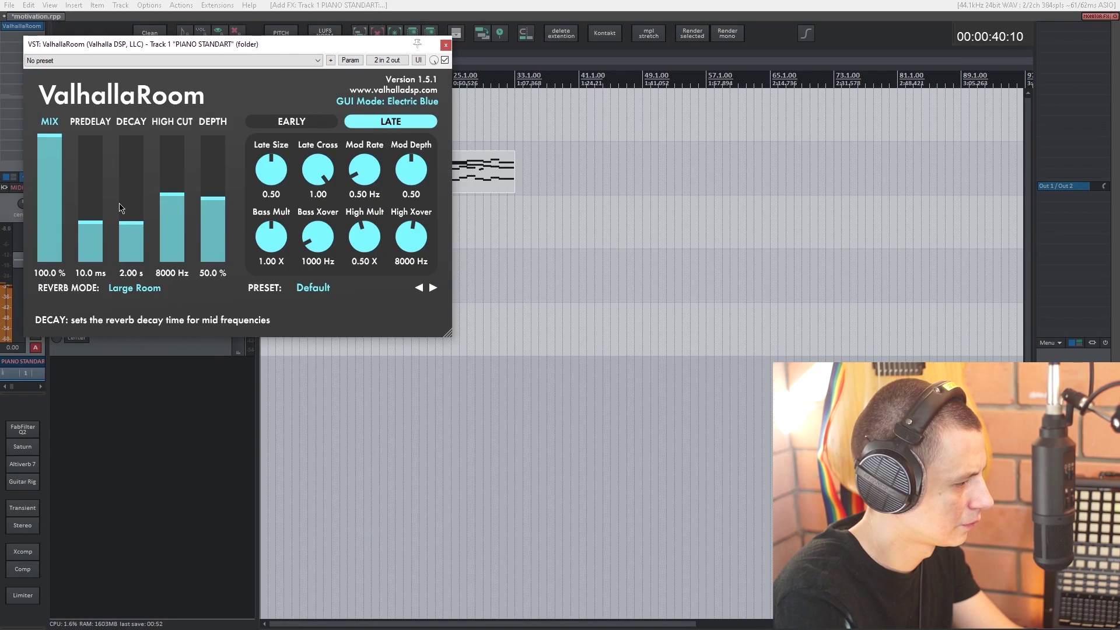
left_click(52, 222)
left_click_drag(132, 223, 142, 178)
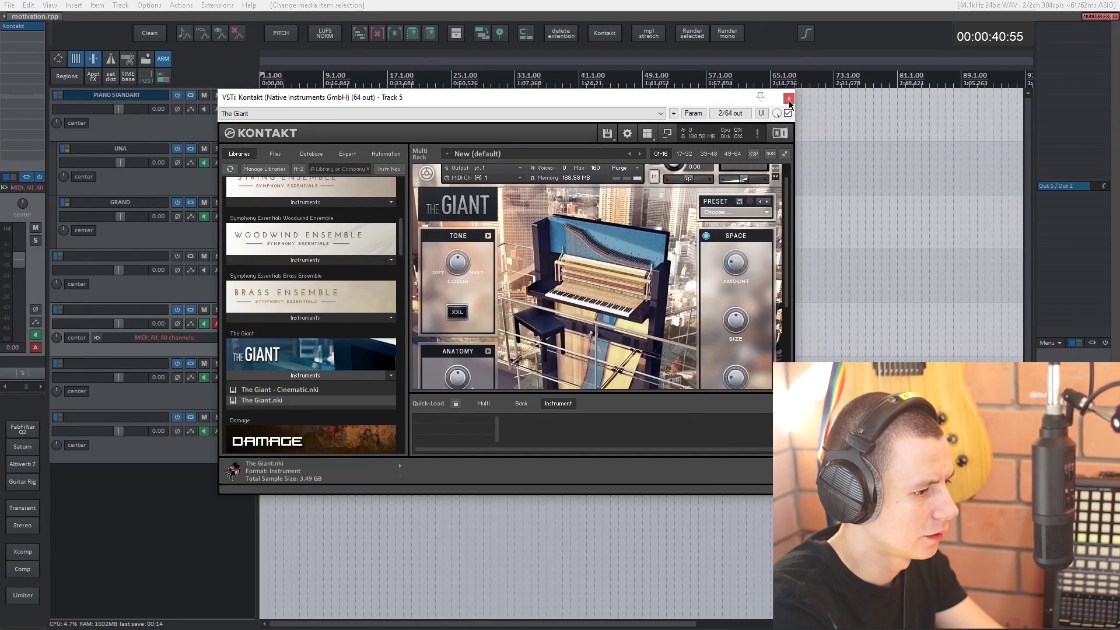
Place MIDI Tool v2 ahead of Kontakt in track 5's effect chain and set its Input Velocity Max to 97
left_click(788, 98)
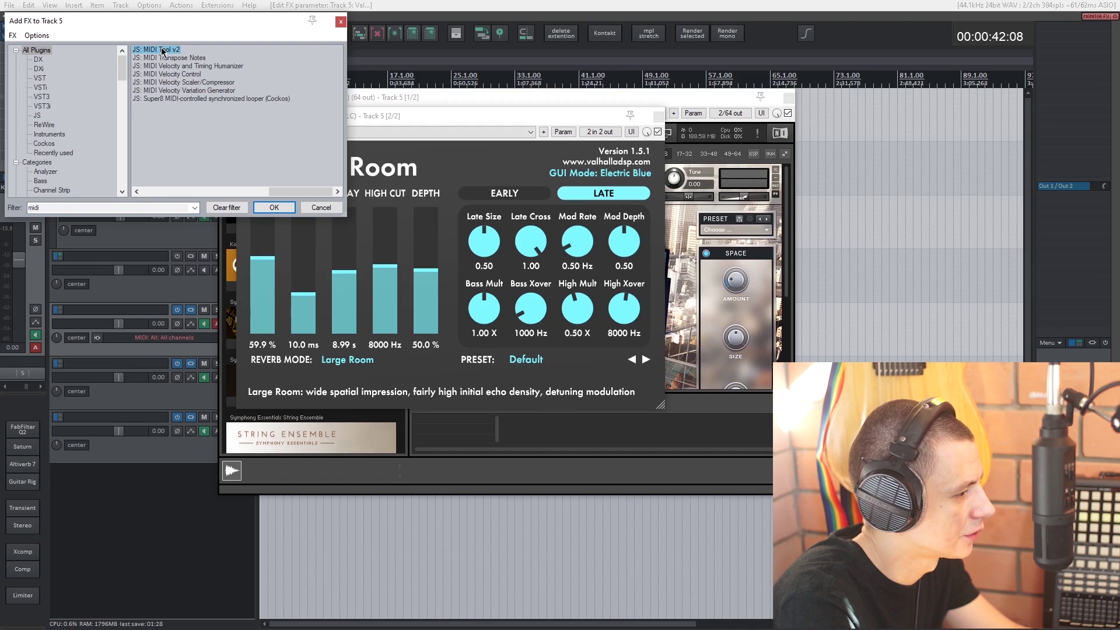
double_click(162, 51)
left_click_drag(14, 45, 19, 26)
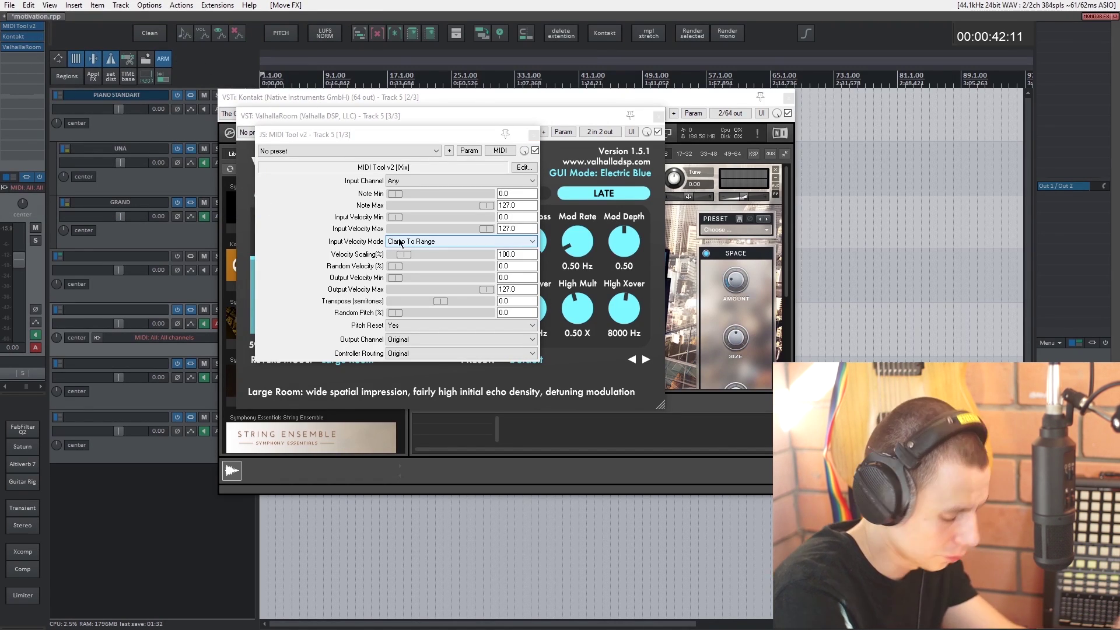
left_click_drag(487, 228, 467, 230)
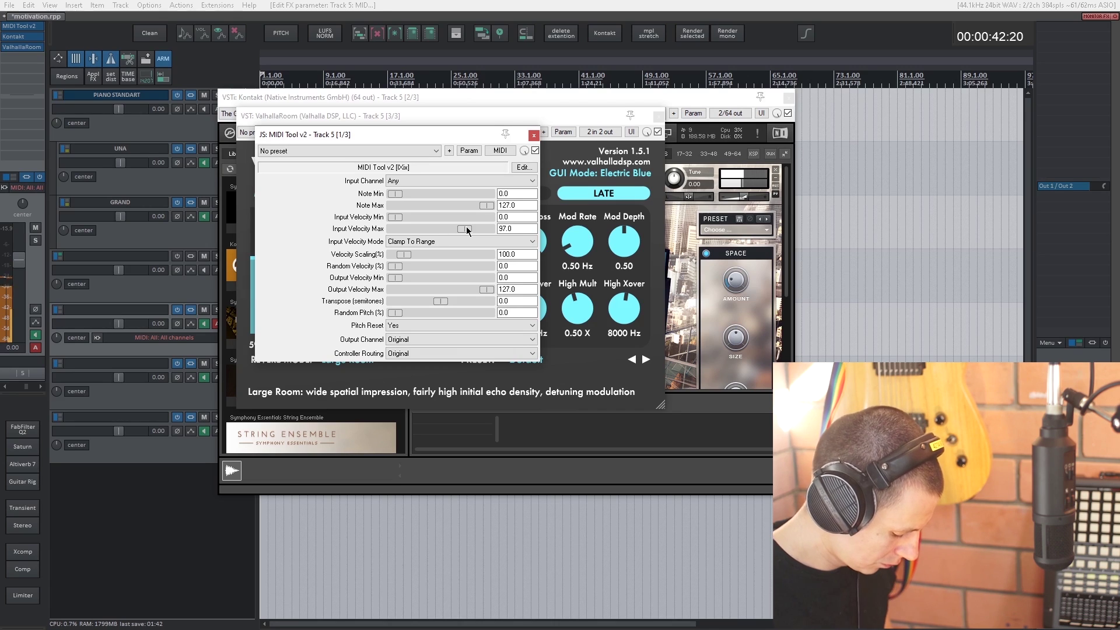
Lower ValhallaRoom's mix on track 5 to 48.4% and close all the open effect windows
left_click(26, 47)
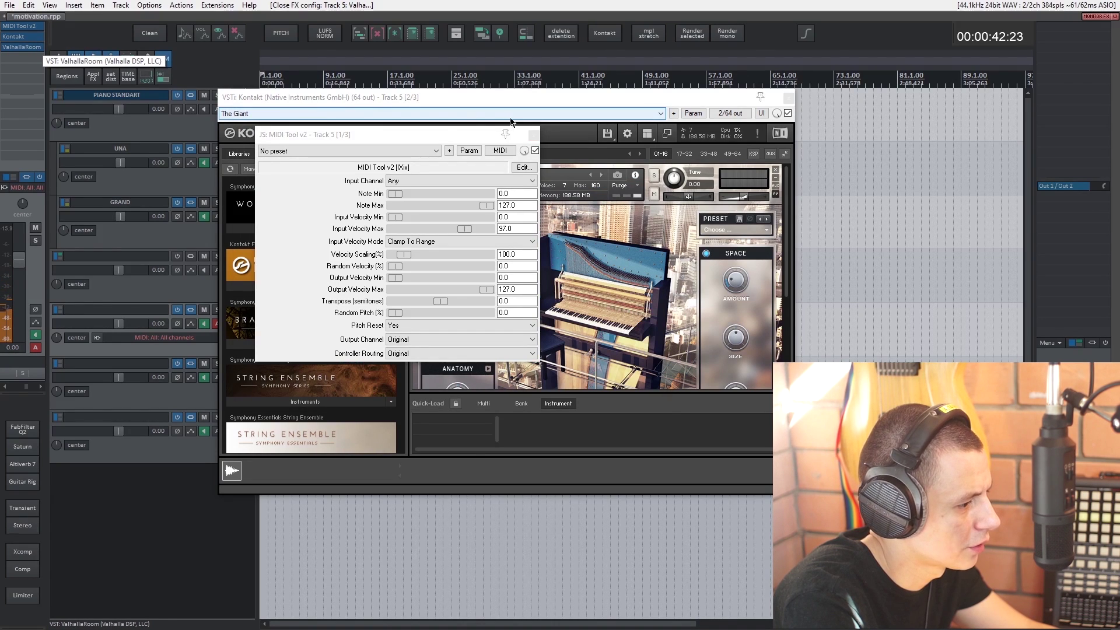
left_click(483, 135)
key("Escape")
left_click(427, 99)
key("Escape")
left_click(8, 48)
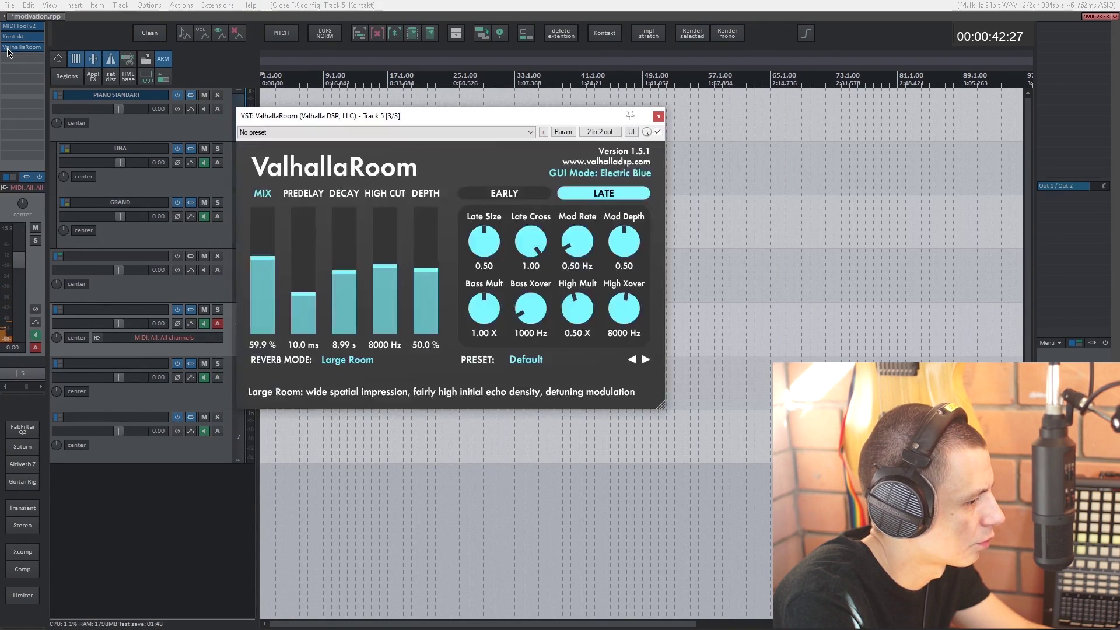
left_click_drag(263, 258, 262, 271)
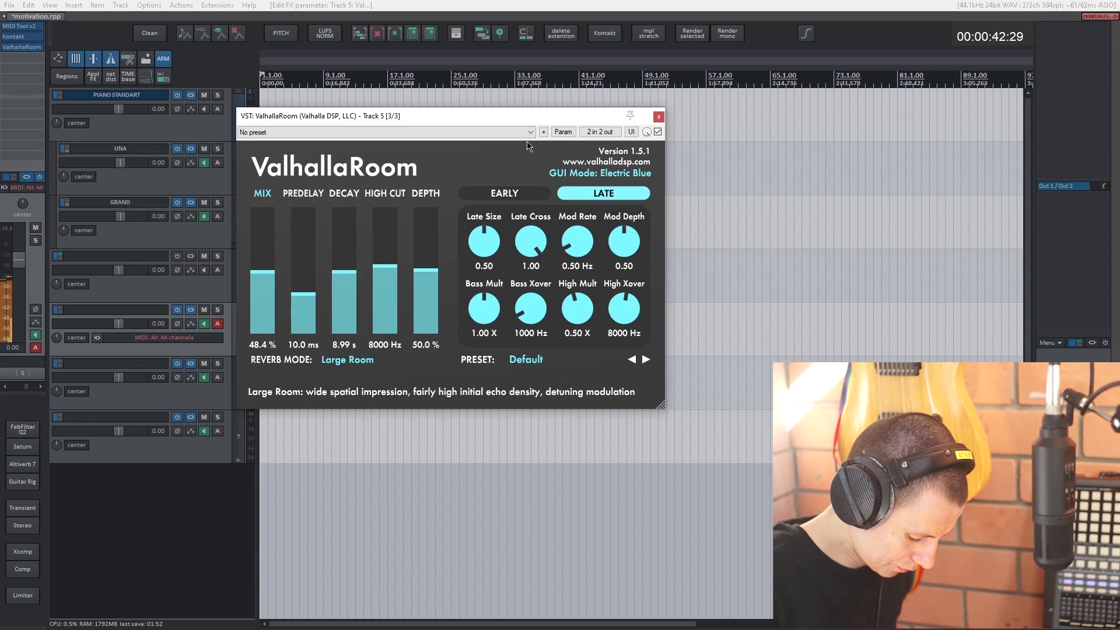
left_click(658, 117)
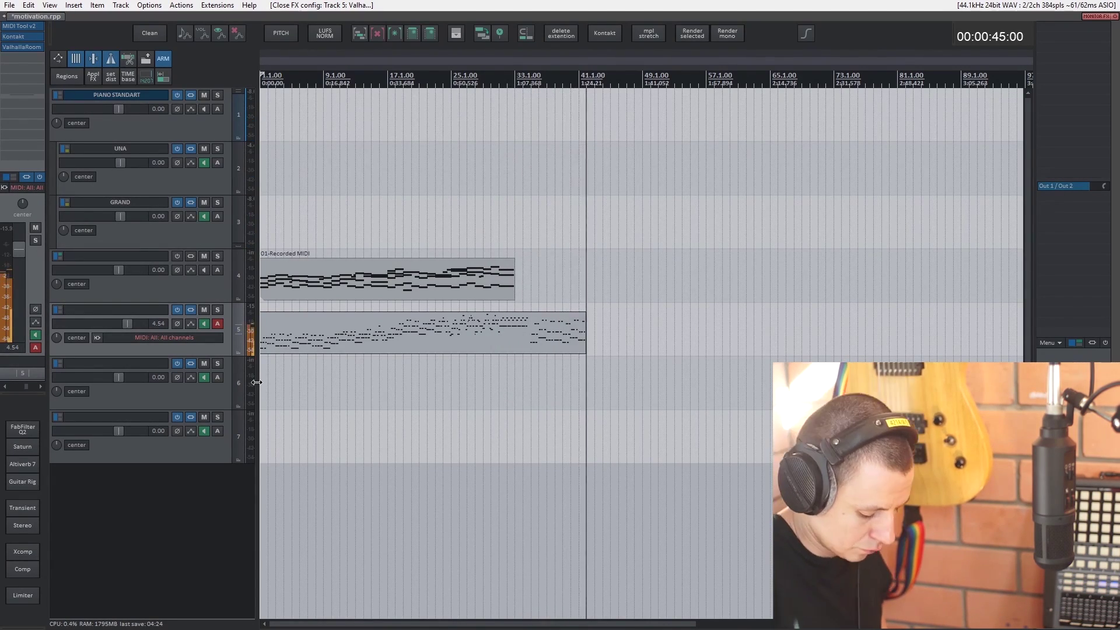
Finish recording the piano part on track 5, save the project and open the recorded take in the MIDI editor
key("space")
key("ctrl+s")
double_click(318, 341)
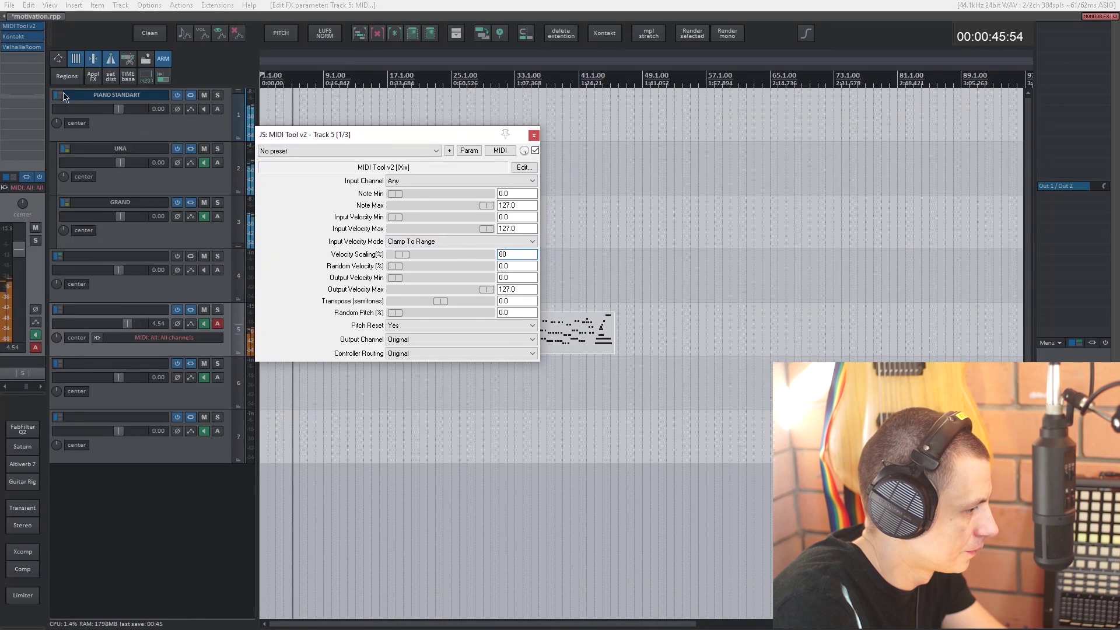
Add a MIDI Velocity effect to track 5 and place it ahead of Kontakt in the effect chain
left_click(22, 58)
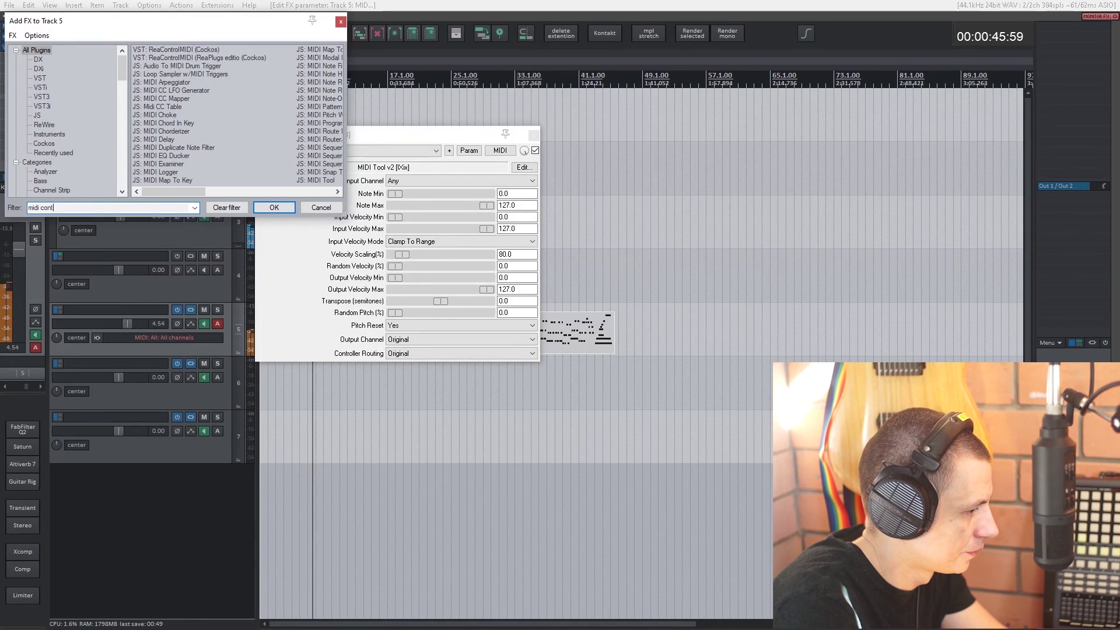
double_click(192, 75)
left_click_drag(22, 57, 22, 37)
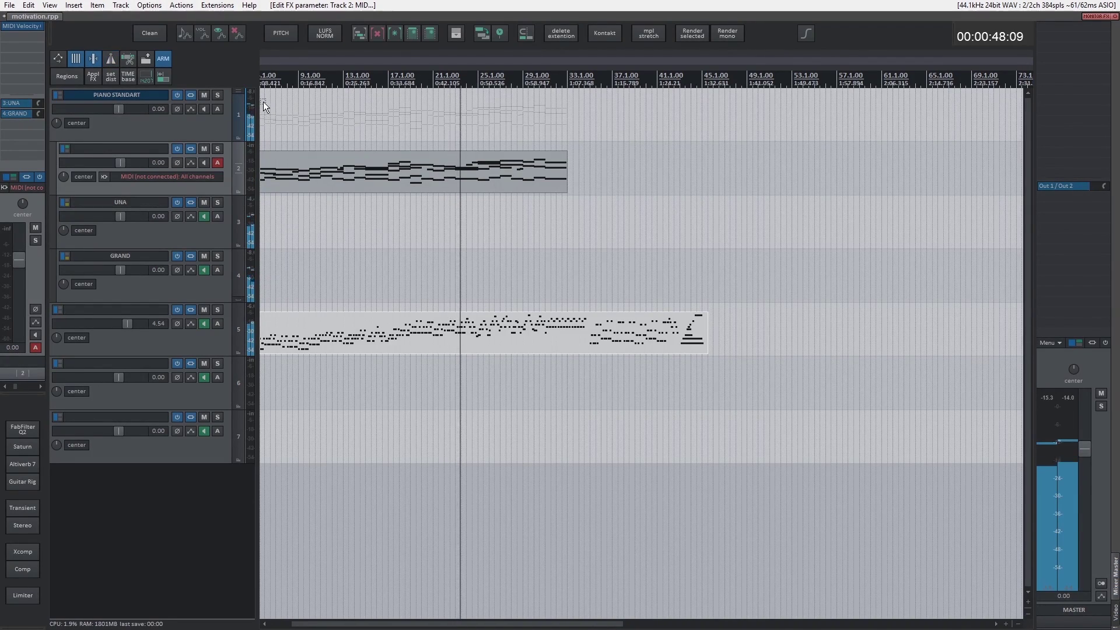
Load Strings.nki from the Spitfire Albion ONE library into a fresh Kontakt instance on track 6
key("f")
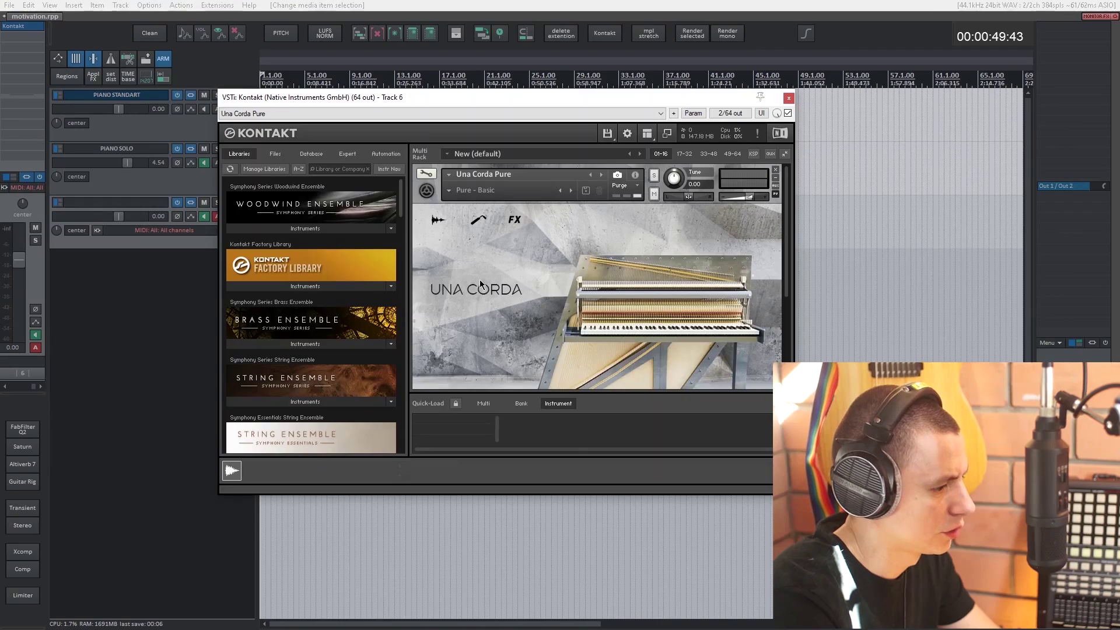
left_click(604, 33)
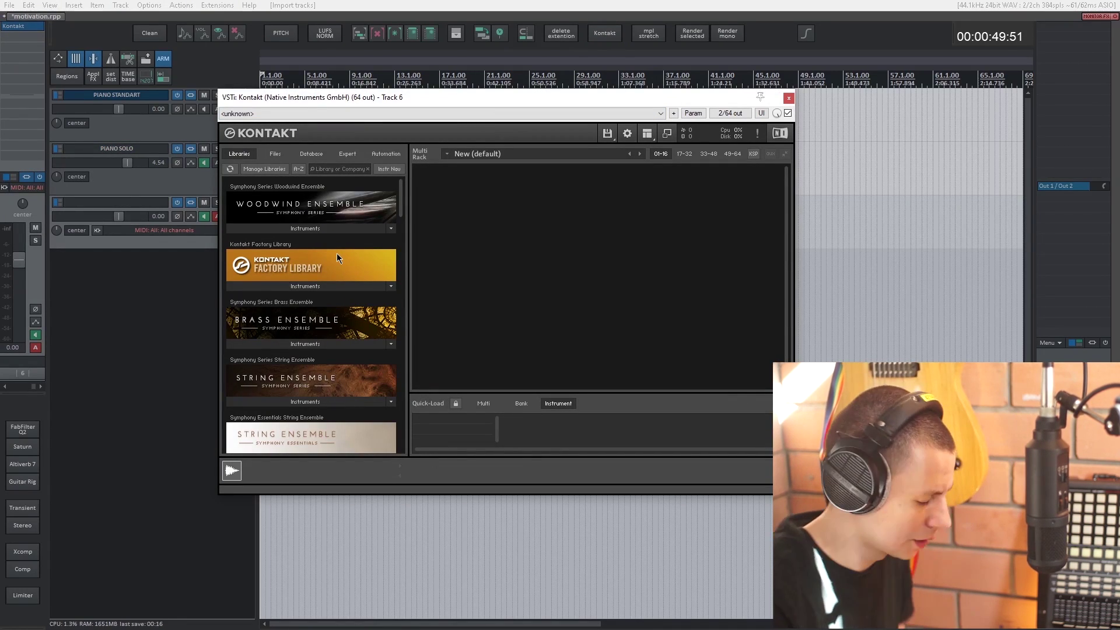
scroll(337, 253, "down", 5)
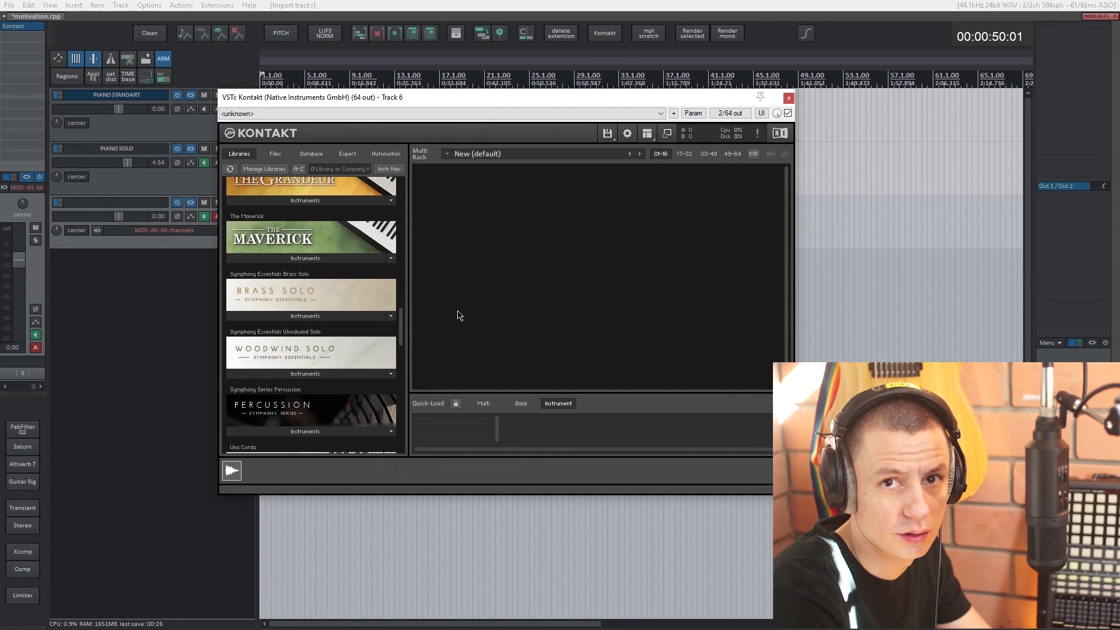
scroll(359, 344, "down", 8)
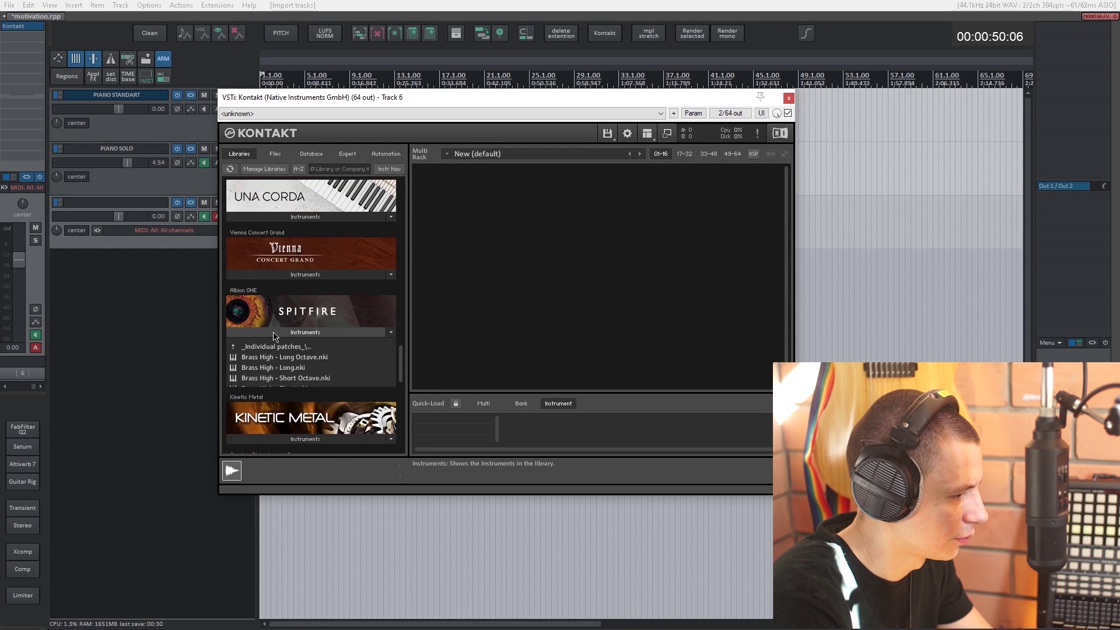
double_click(263, 244)
left_click_drag(258, 284, 533, 262)
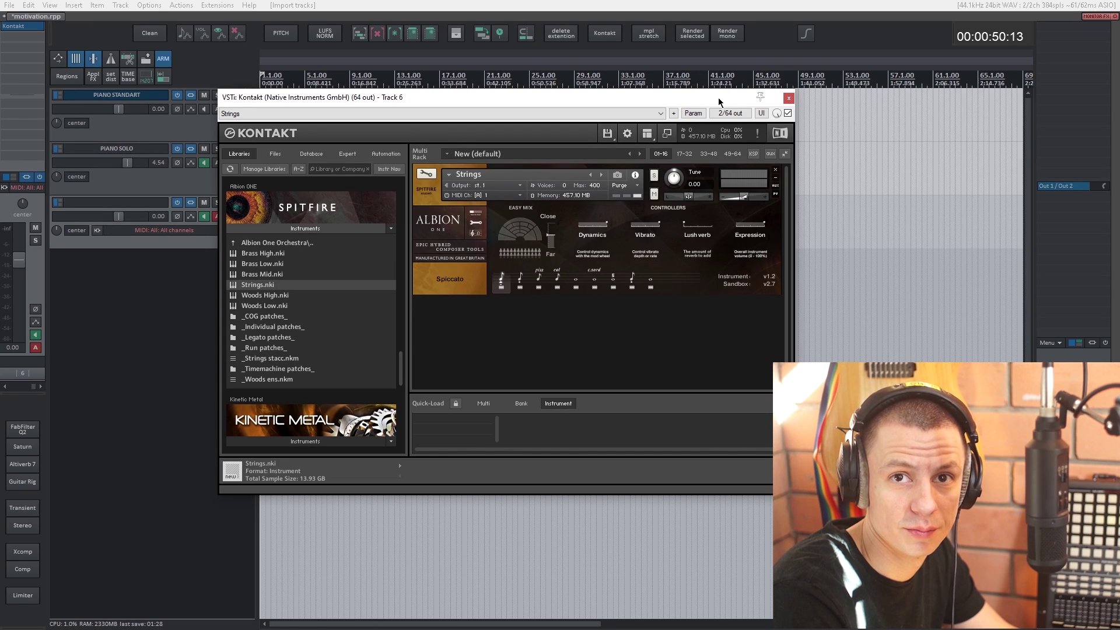
left_click(789, 97)
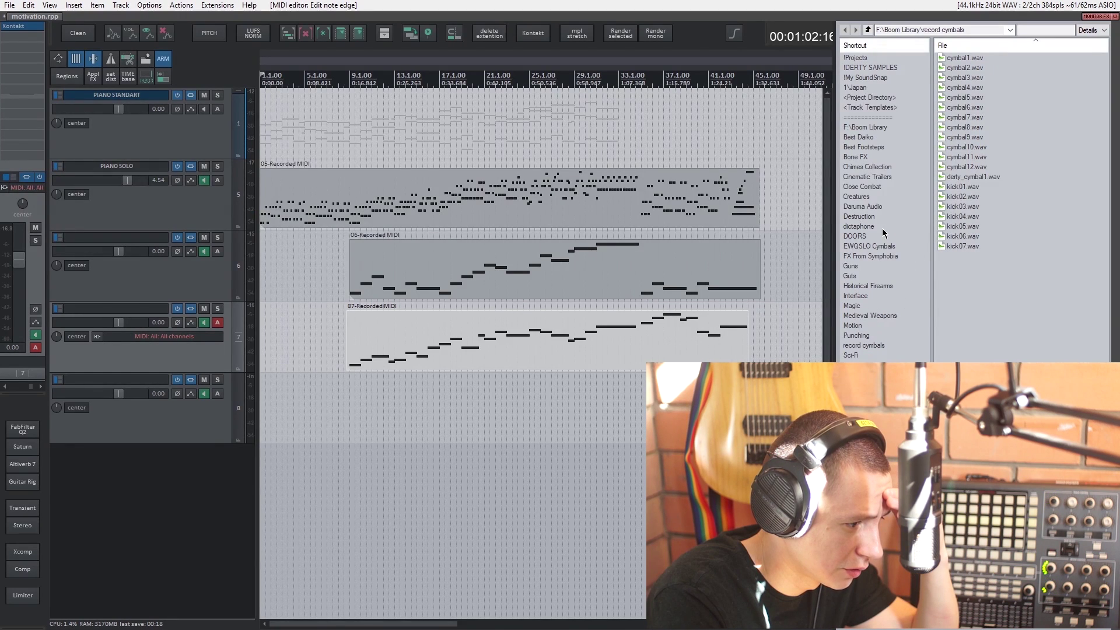
Audition the Best Daiko samples and place Impact_Daiko_O_Ens_Soft_Loose.wav on a new track below the existing ones
left_click(858, 138)
left_click(992, 127)
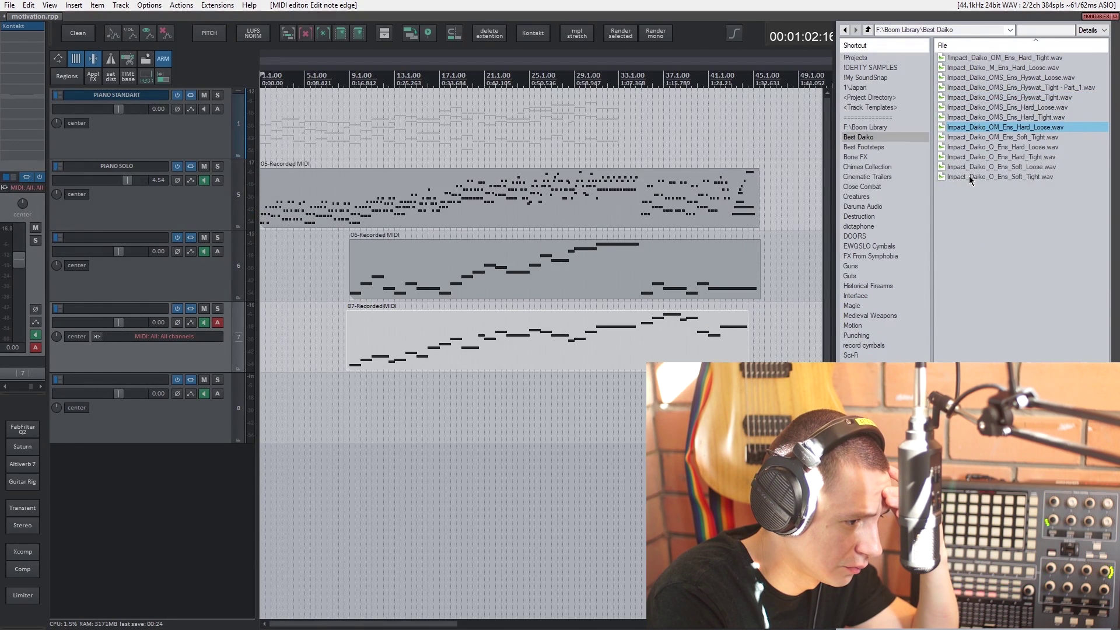
left_click(991, 150)
left_click(1009, 169)
left_click_drag(1009, 168, 296, 465)
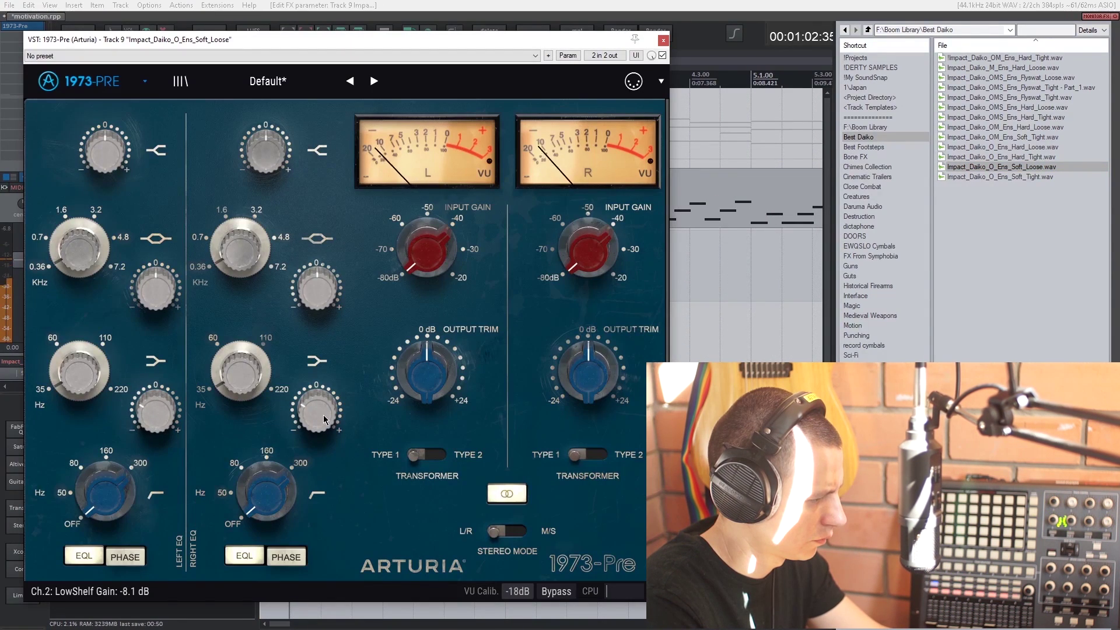
Raise the 1973-Pre input gain on the daiko impact track and play the processed hit
mouse_move(437, 245)
left_mouse_down()
mouse_move(442, 170)
mouse_move(441, 234)
left_mouse_up()
key("space")
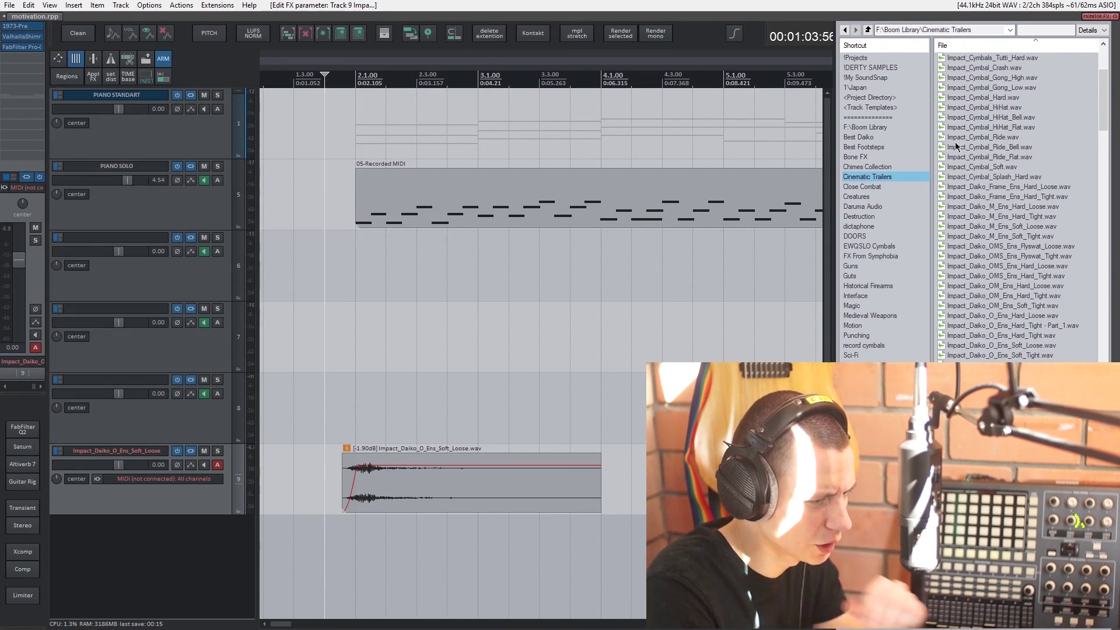
scroll(980, 140, "up", 5)
Audition low hits from the Cinematic Trailers samples, place LOW-HIT_Turner_Round.wav below the daiko track and play it
double_click(1011, 60)
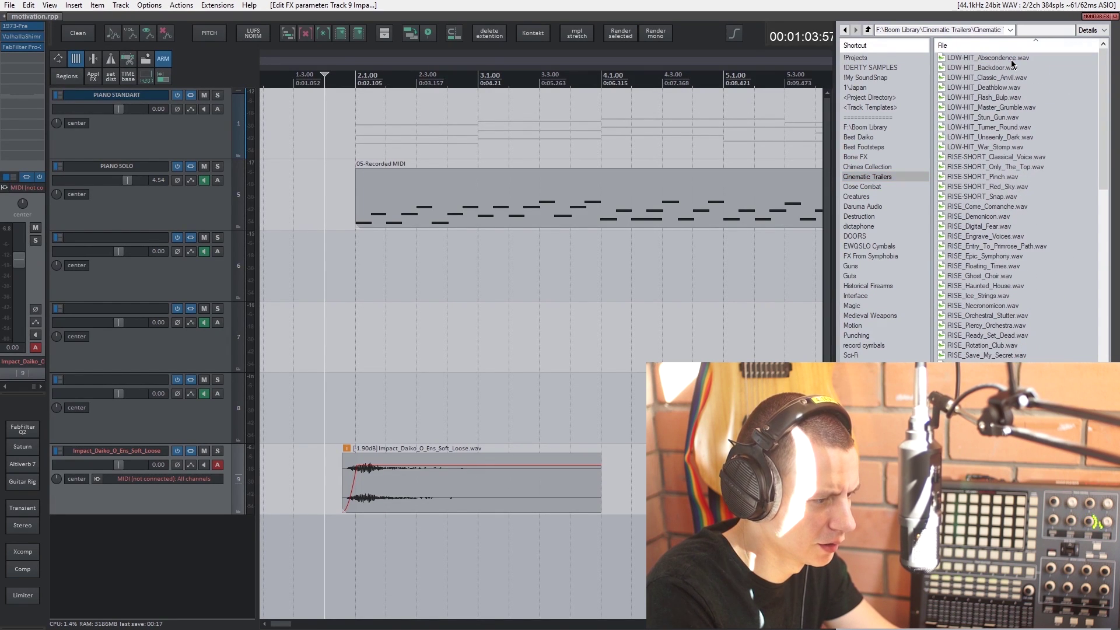
left_click(1006, 68)
left_click(980, 127)
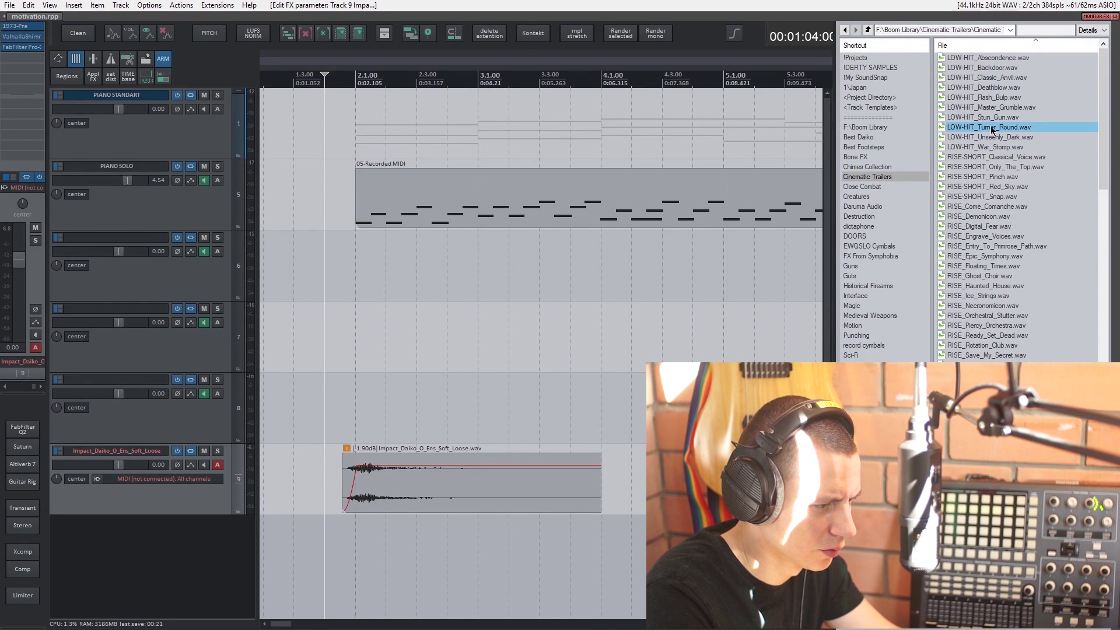
left_click_drag(992, 129, 403, 543)
key("space")
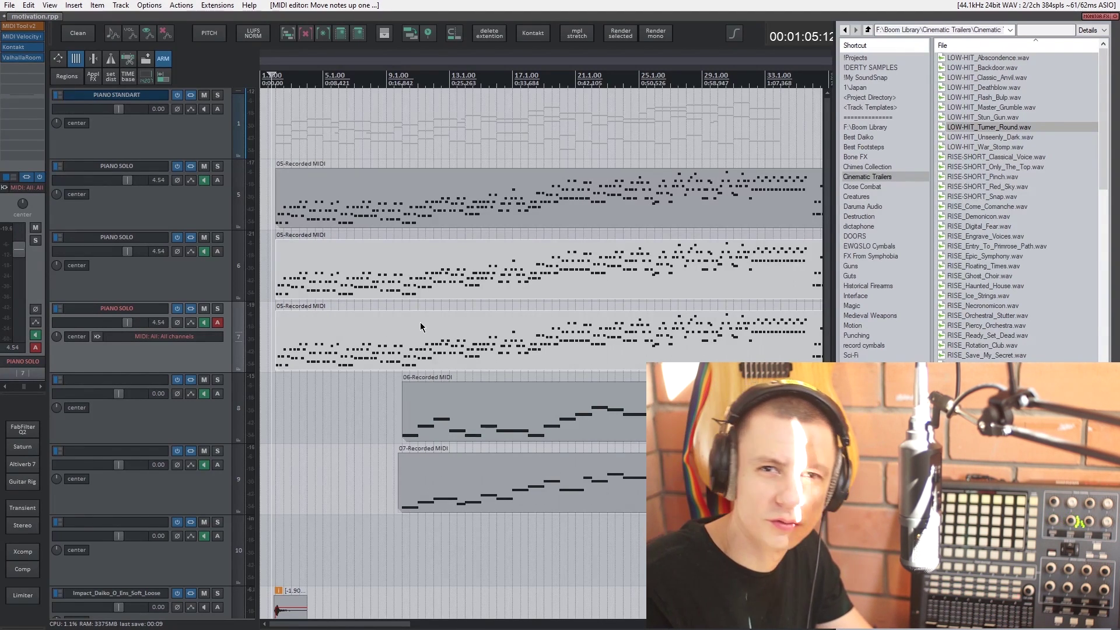
Play the three layered PIANO SOLO parts and open the Best Daiko sample folder
key("space")
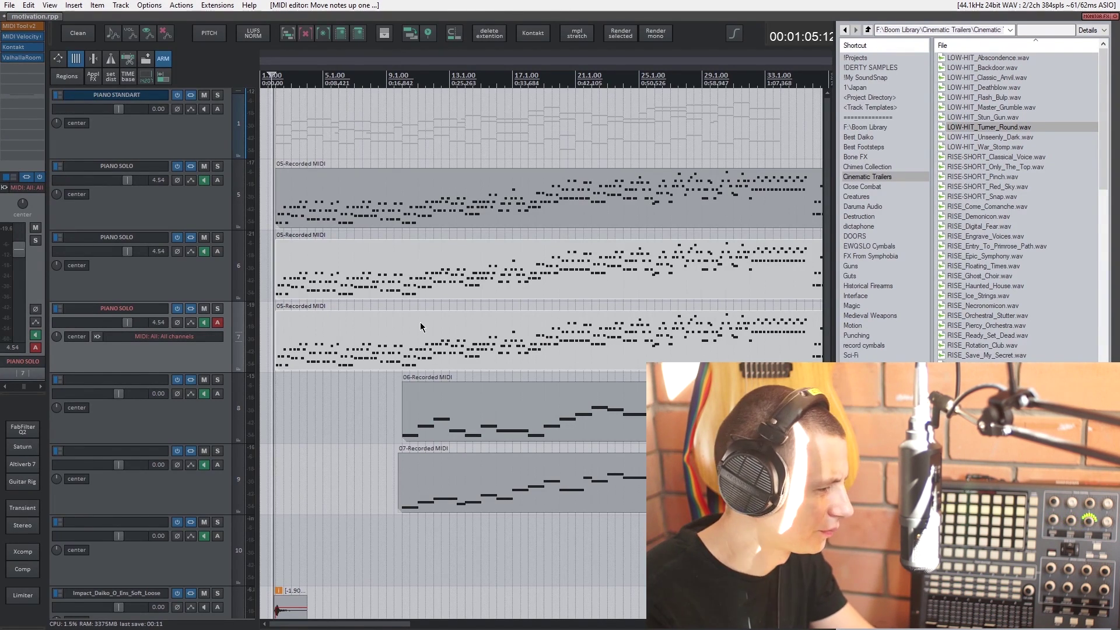
left_click(217, 287)
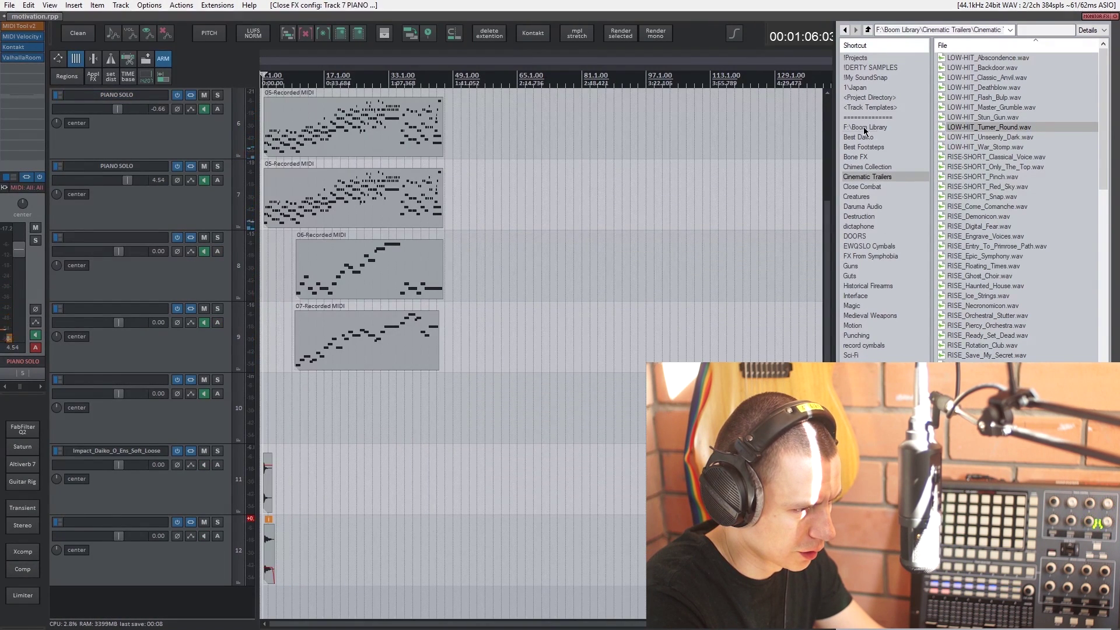
left_click(862, 137)
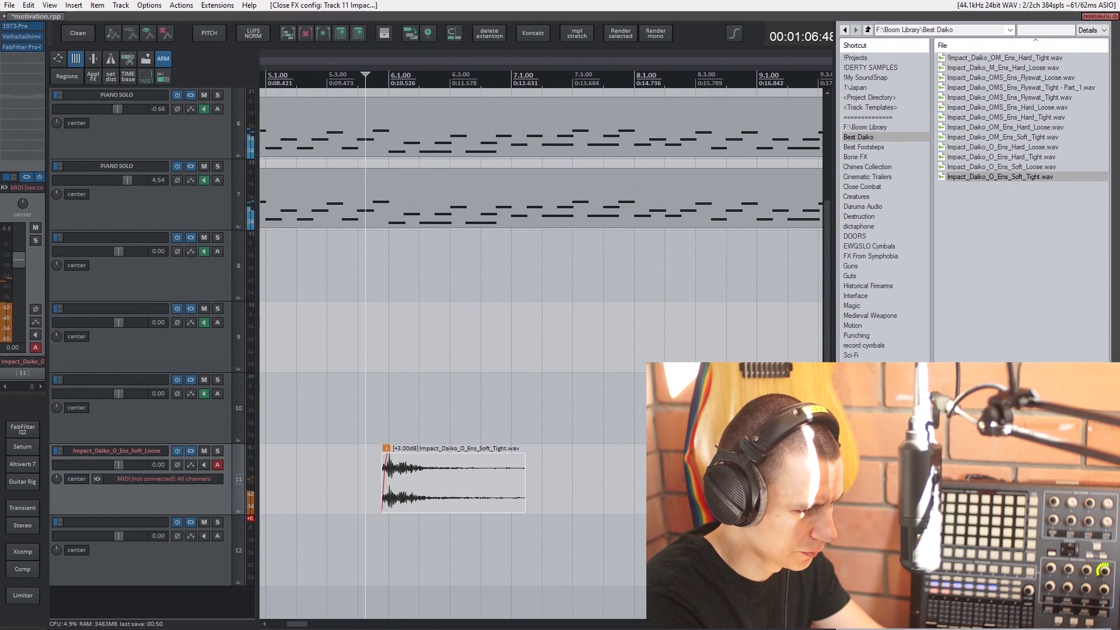
Preview Hit Average 5.wav from the EWQSLO Cymbals samples and move the soft tight daiko impact slightly later
left_click(869, 246)
left_click(972, 316)
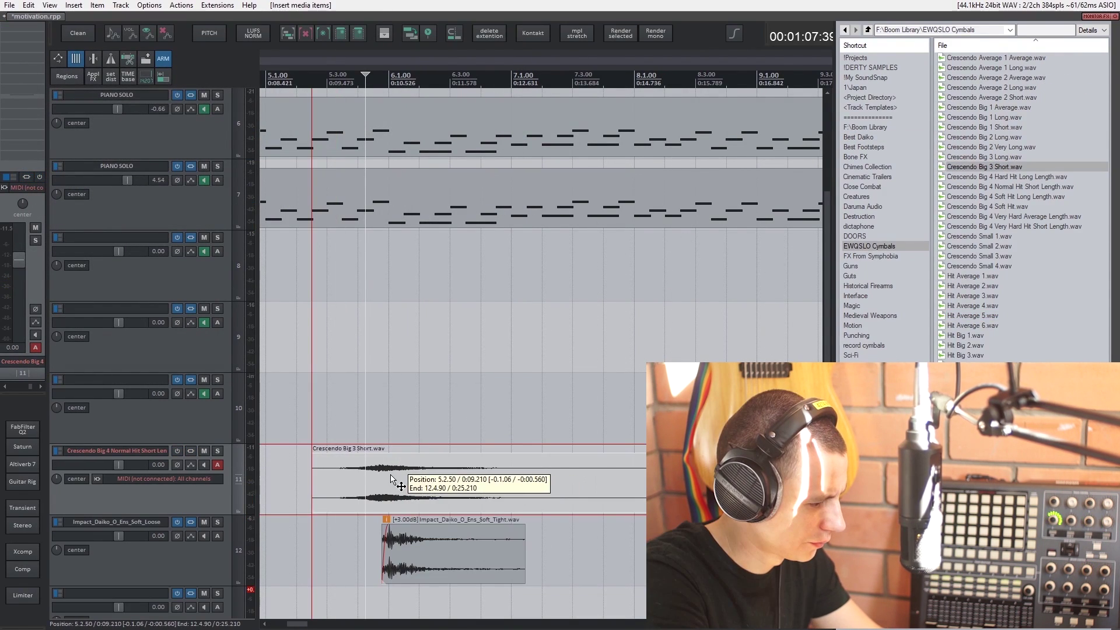
left_click_drag(400, 479, 421, 488)
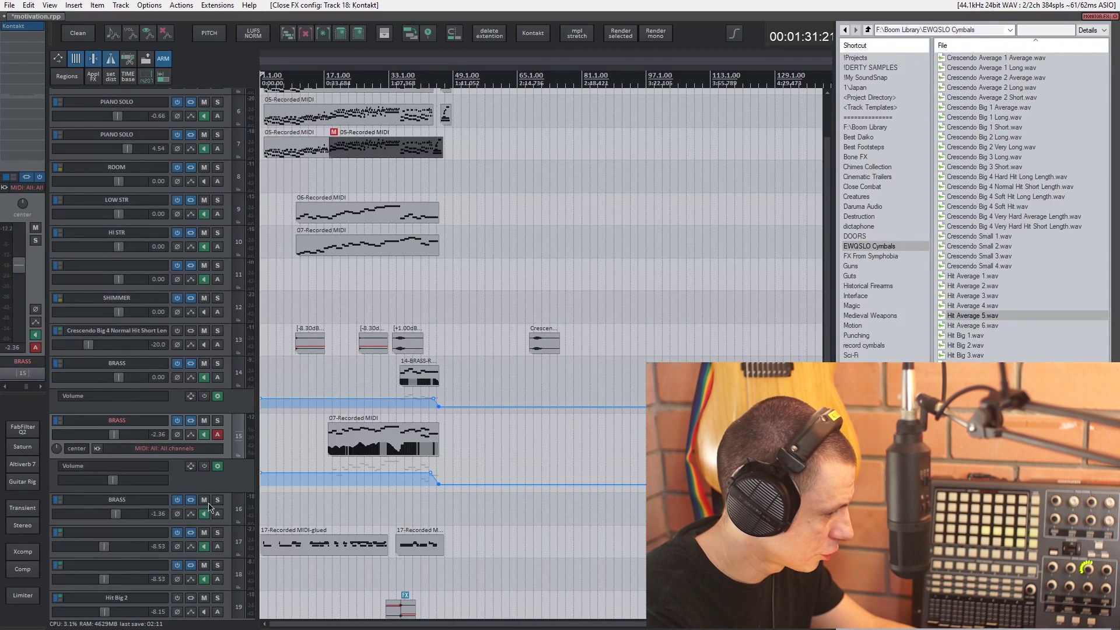
scroll(256, 520, "down", 2)
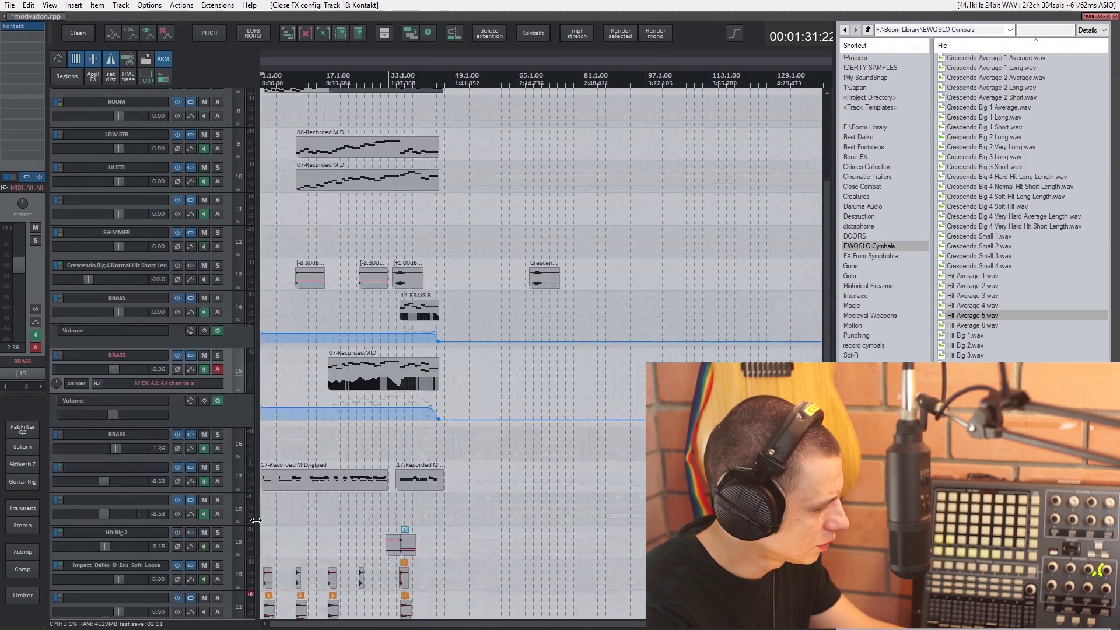
Prepare track 18 for recording with the PERC Studio Armageddon Ens percussion kit in Kontakt
left_click(138, 514)
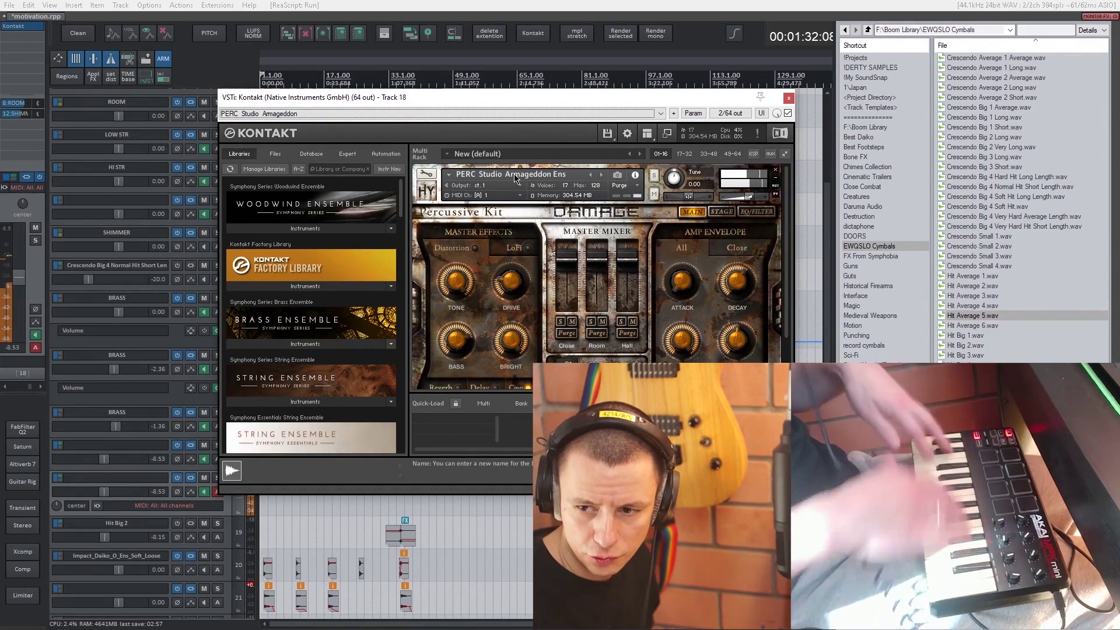
left_click(788, 97)
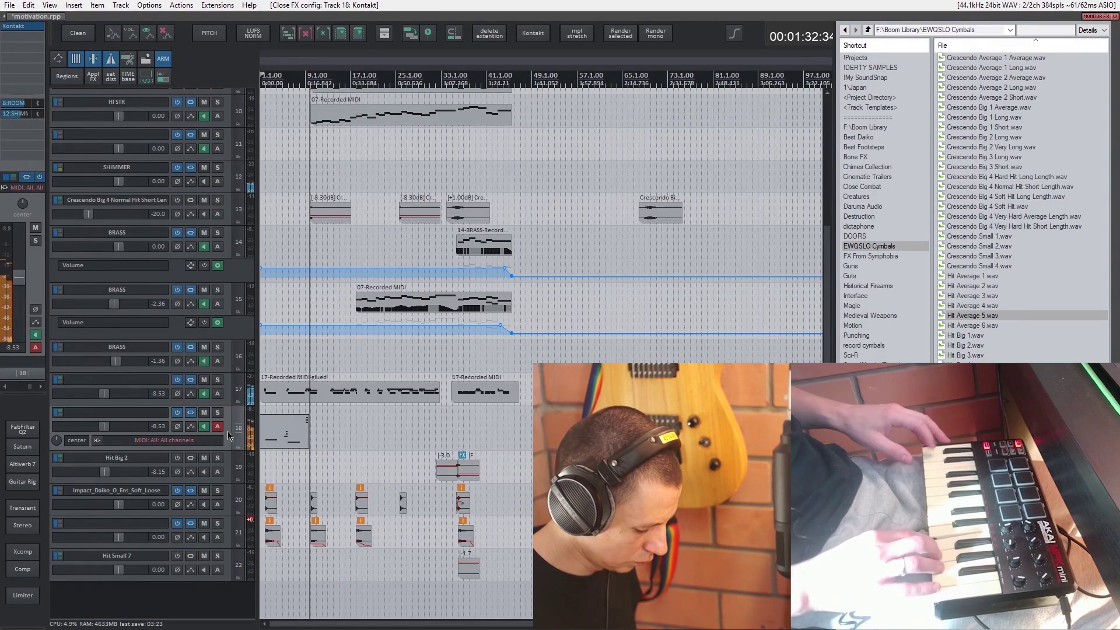